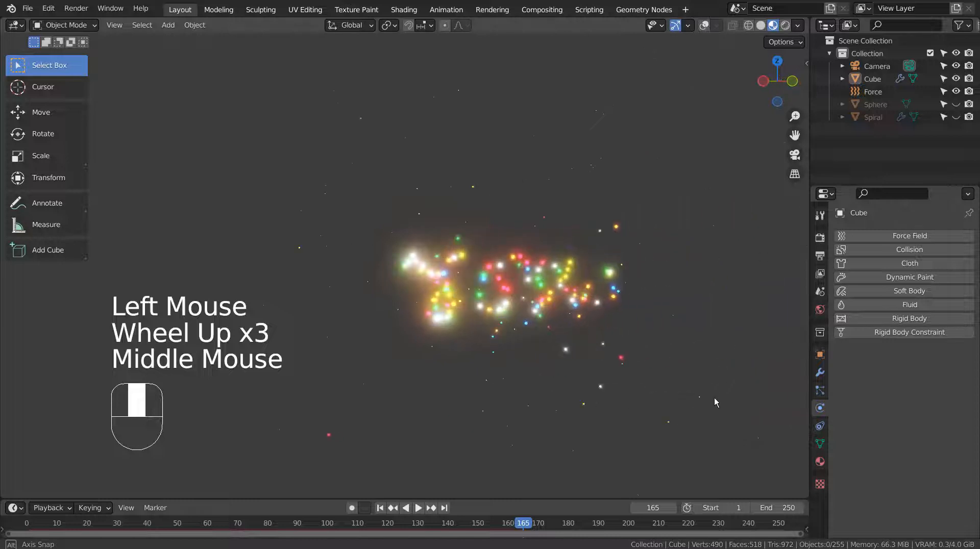
# Play the finished particle animation from the first frame, examine it, and return to frame 1
pyautogui.click(379, 508)
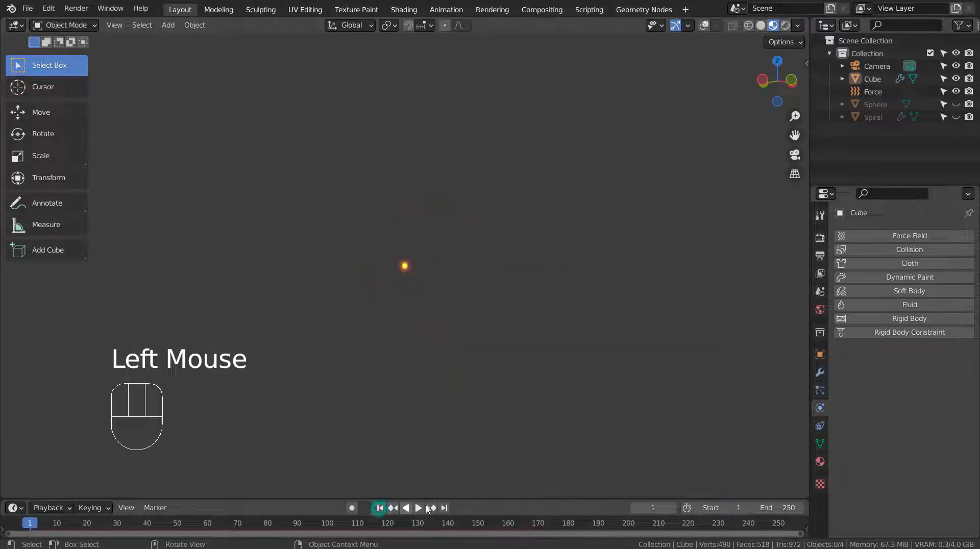
pyautogui.click(421, 508)
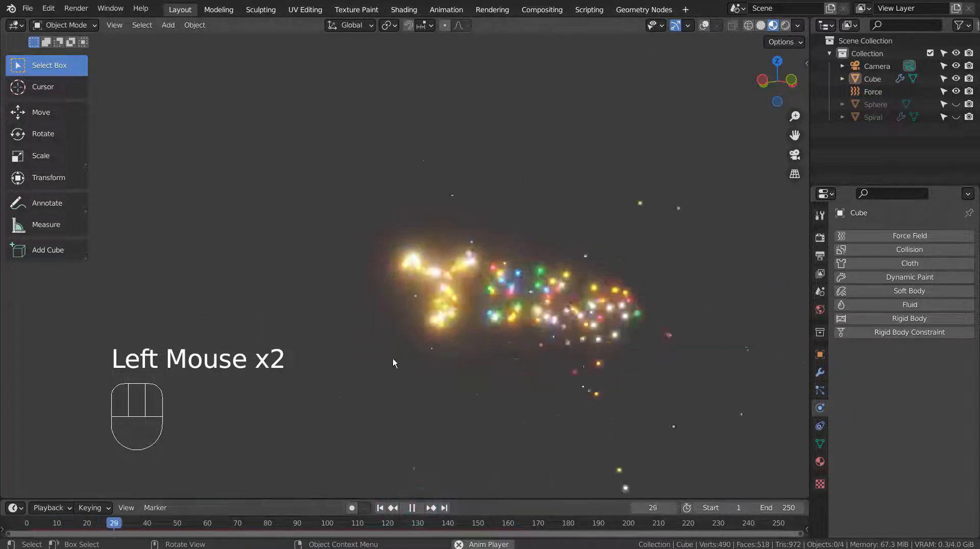
pyautogui.moveTo(393, 358); pyautogui.dragTo(467, 397, button='middle')
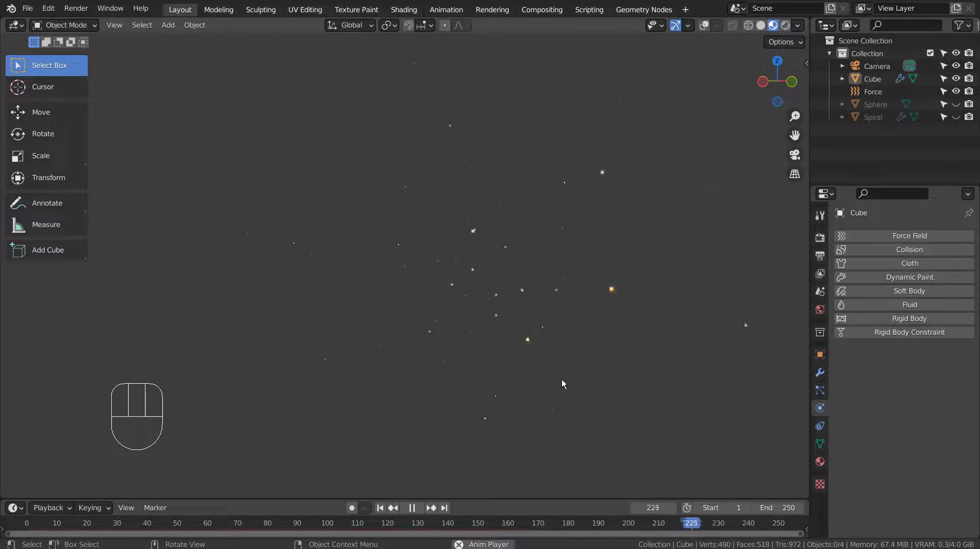
pyautogui.click(419, 509)
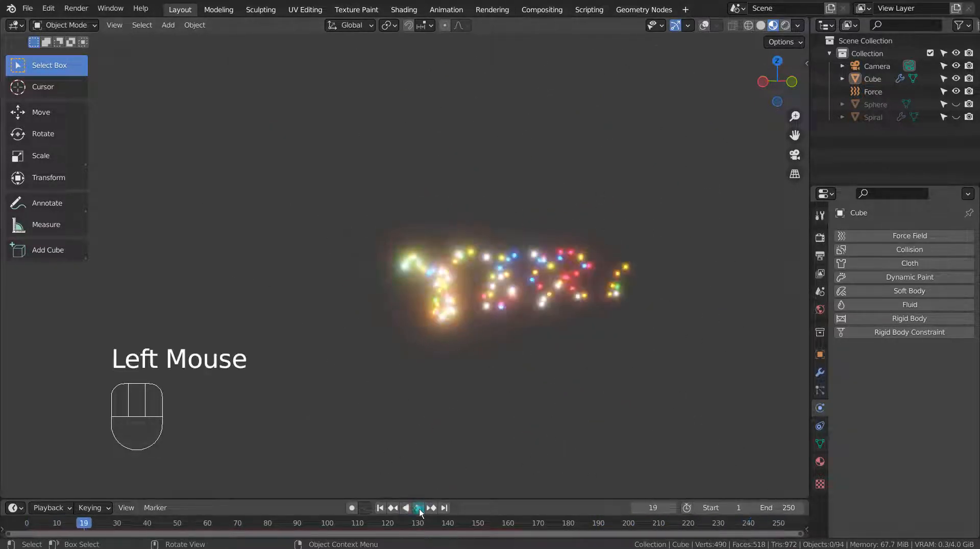
pyautogui.click(370, 508)
pyautogui.click(379, 507)
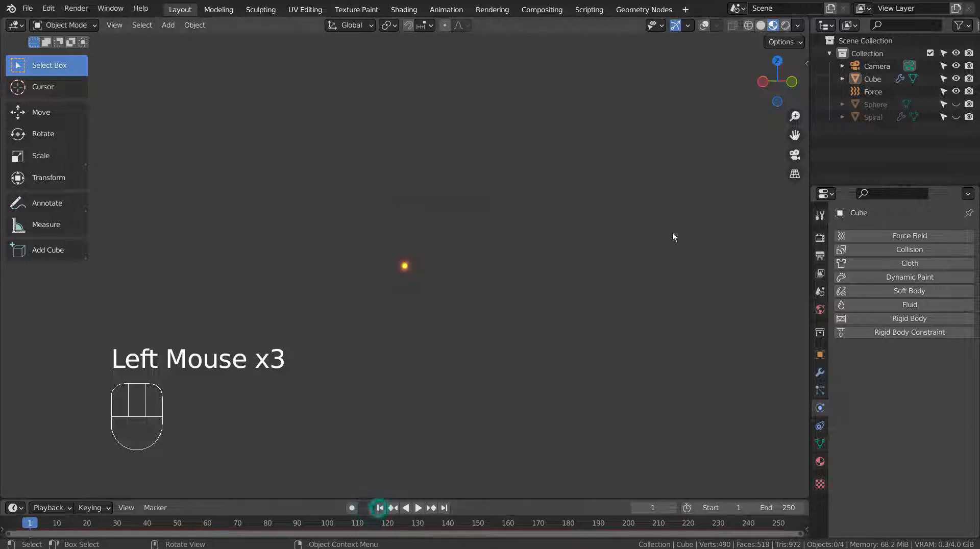
# Show the viewport overlays and unhide the Sphere and Spiral objects
pyautogui.click(704, 25)
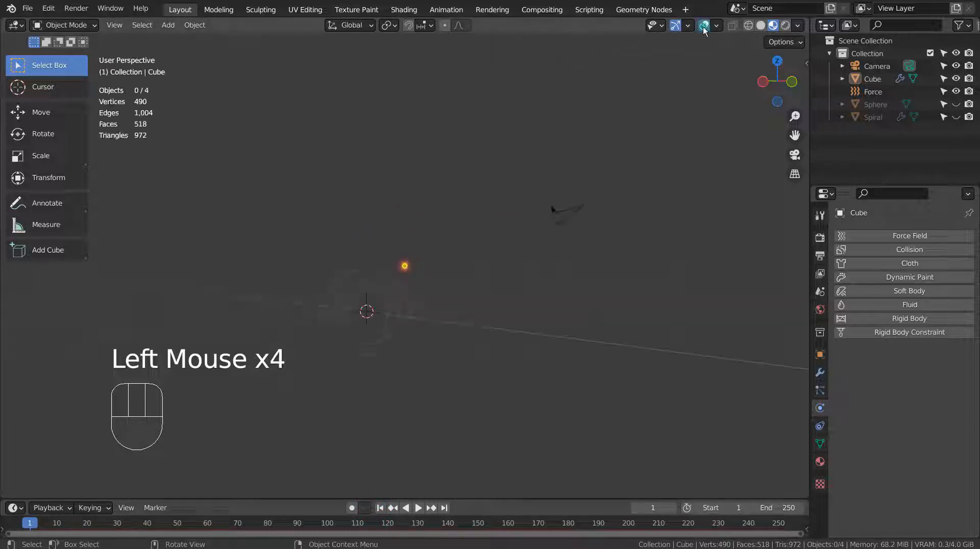
pyautogui.click(955, 105)
pyautogui.click(955, 116)
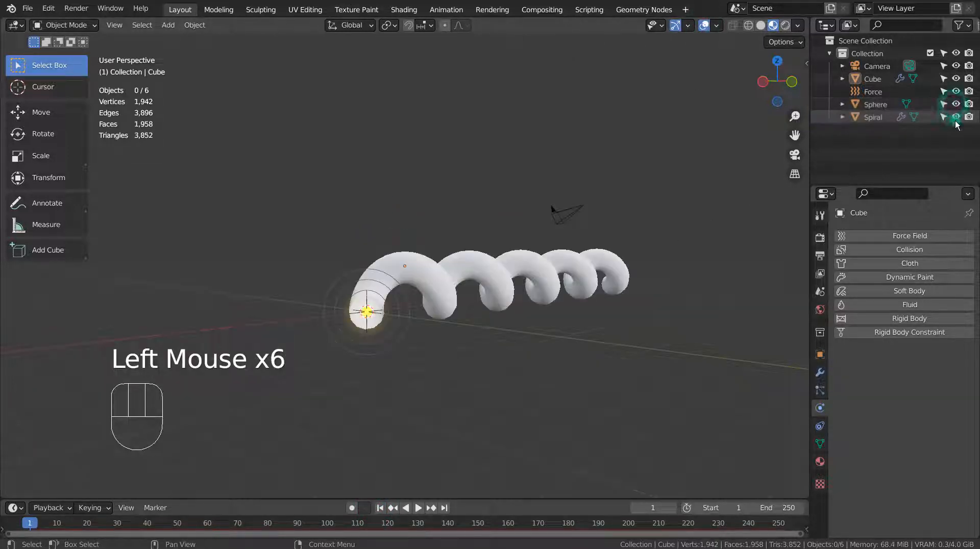
# Move the Cube, Force, Sphere and Spiral objects into a new collection named Collection 2
pyautogui.click(872, 79)
pyautogui.keyDown('shift'); pyautogui.click(872, 118); pyautogui.keyUp('shift')
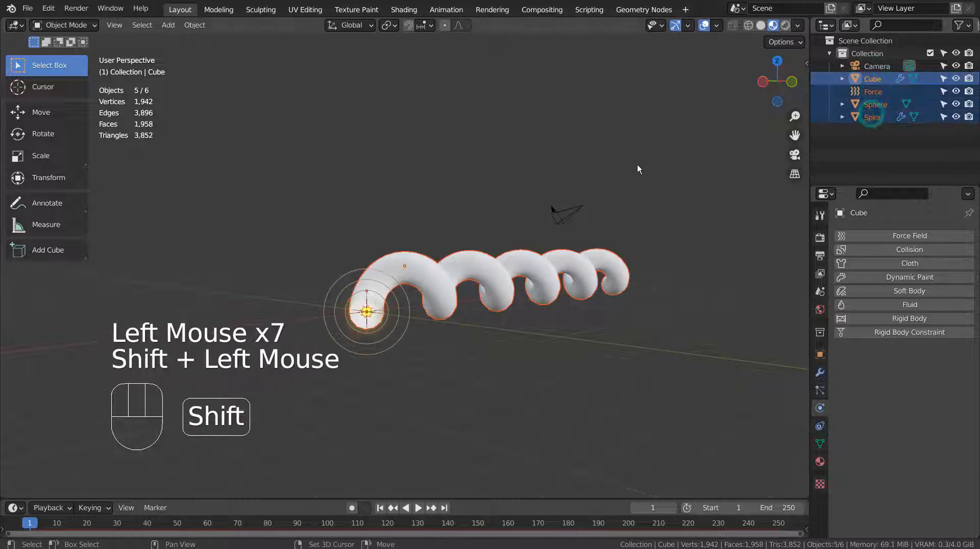
pyautogui.press('m')
pyautogui.click(625, 170)
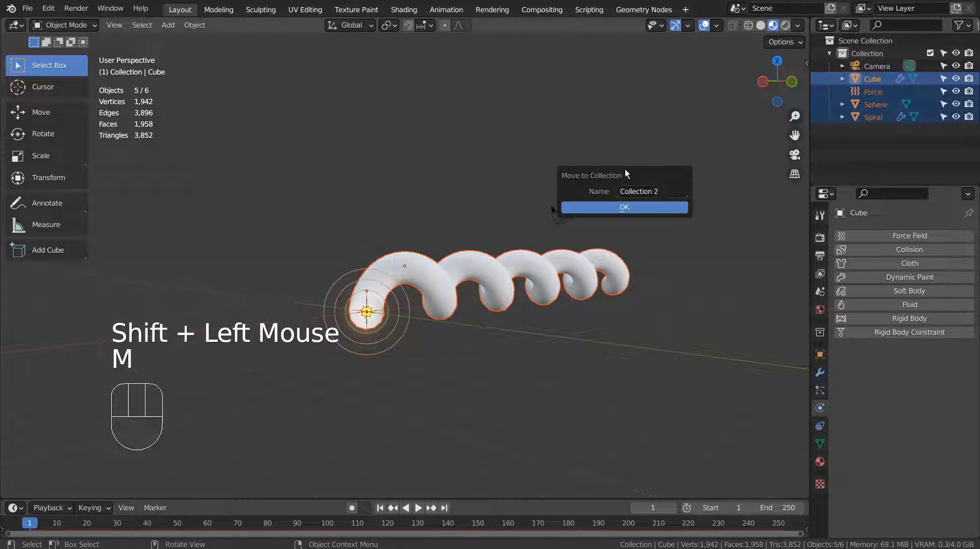
pyautogui.click(630, 209)
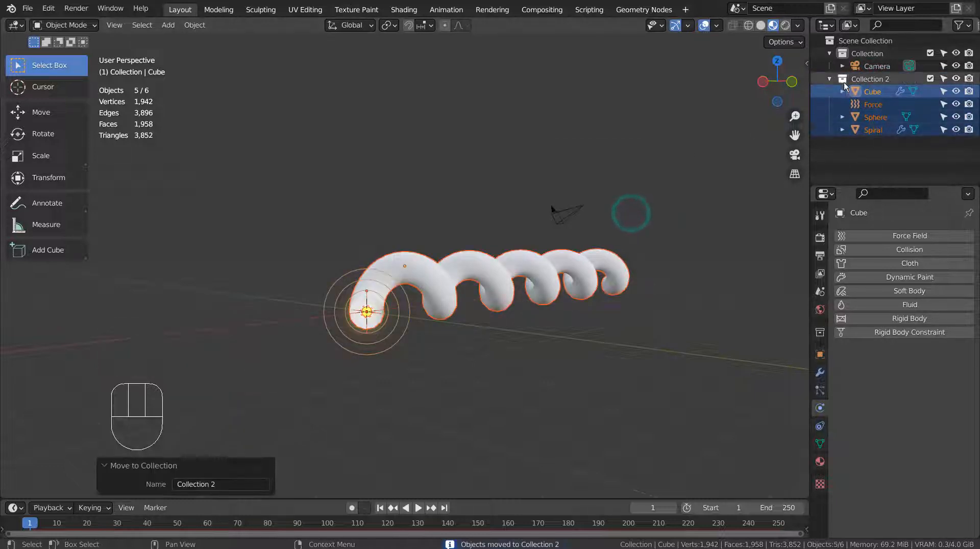
# Exclude Collection 2 from the view layer and make the original Collection active
pyautogui.click(828, 79)
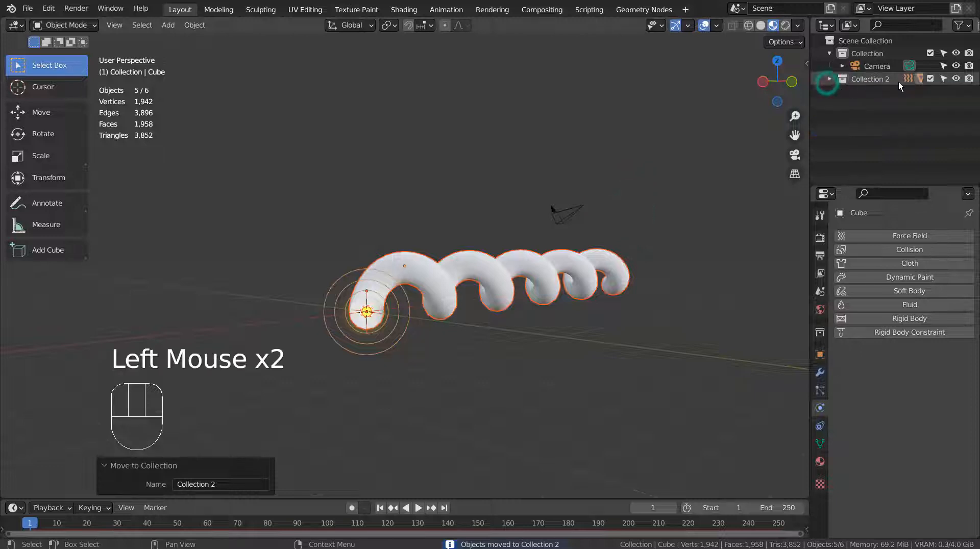
pyautogui.click(935, 78)
pyautogui.click(886, 55)
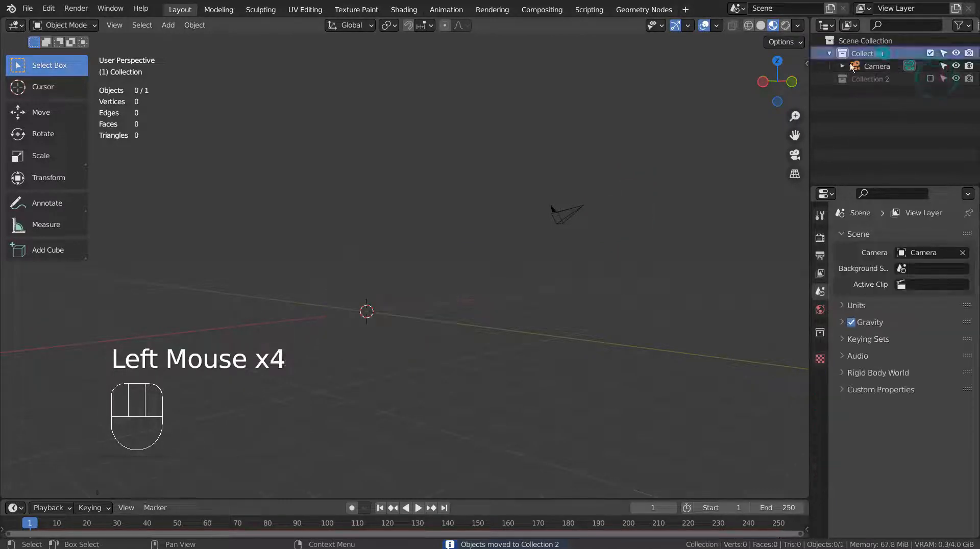
# Add a cube mesh at the origin and scale it down uniformly to about 0.073
pyautogui.moveTo(530, 261); pyautogui.dragTo(464, 267, button='middle')
pyautogui.hotkey('shift', 'a')
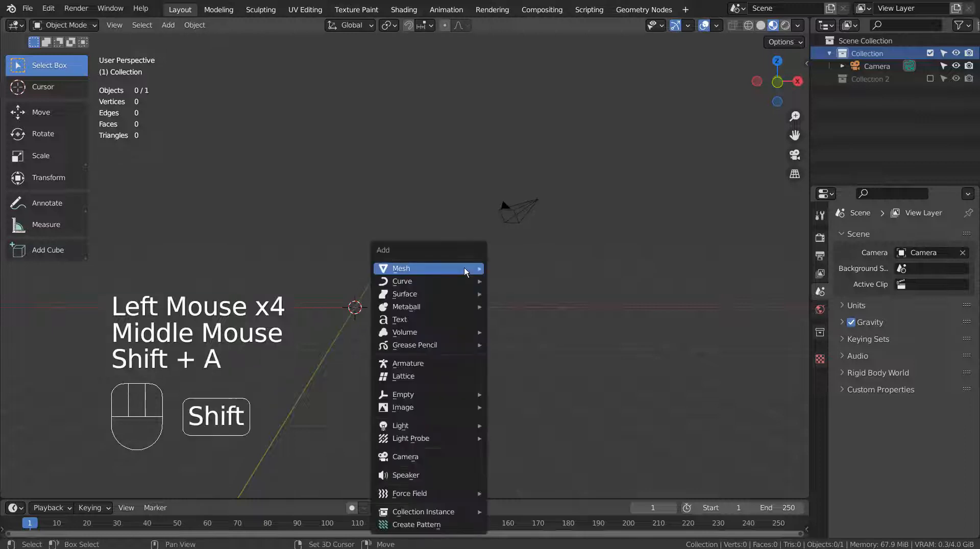
pyautogui.moveTo(464, 267)
pyautogui.click(523, 279)
pyautogui.scroll(2, 523, 283)
pyautogui.scroll(2, 531, 293)
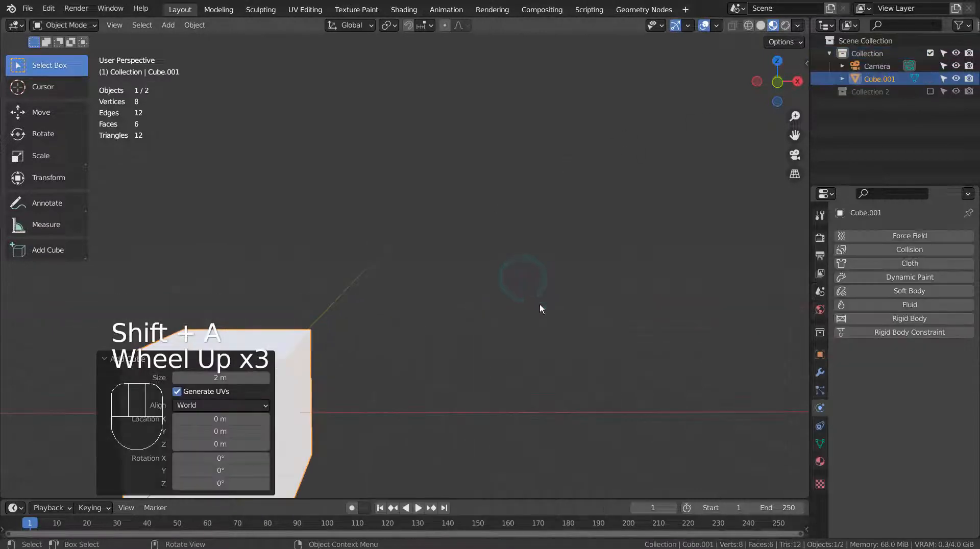
pyautogui.scroll(-2, 556, 312)
pyautogui.press('s')
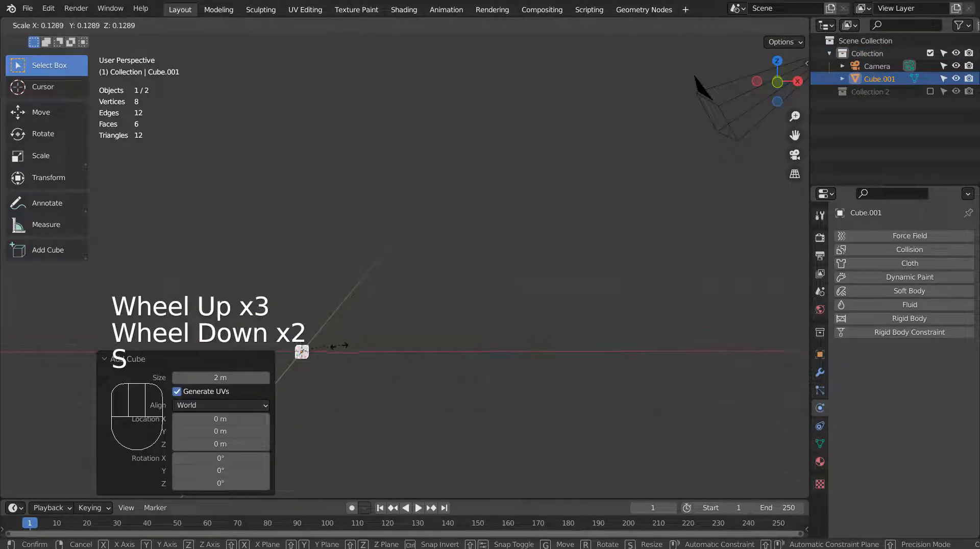
pyautogui.click(334, 349)
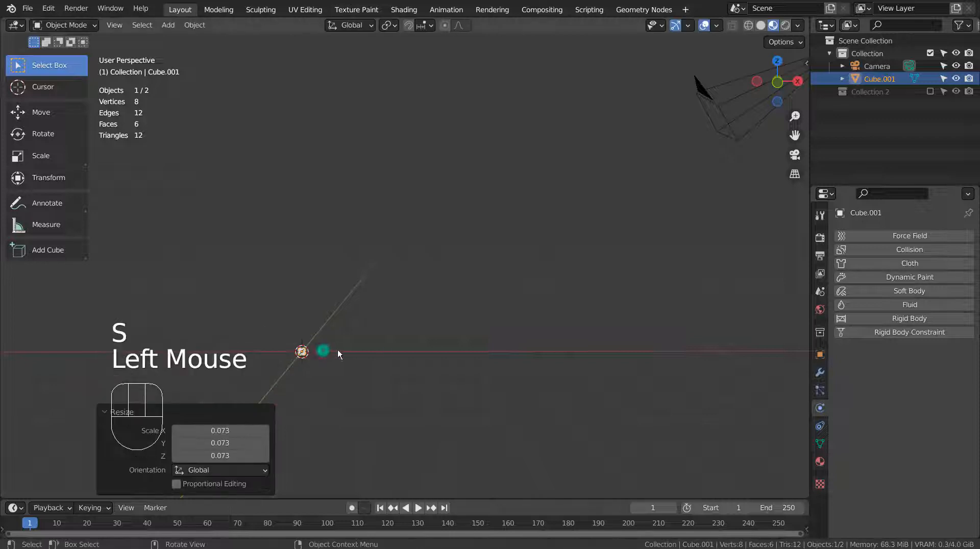
# Add a UV sphere with a 1 m radius at the origin around the small cube
pyautogui.click(392, 343)
pyautogui.hotkey('shift', 'a')
pyautogui.moveTo(429, 285)
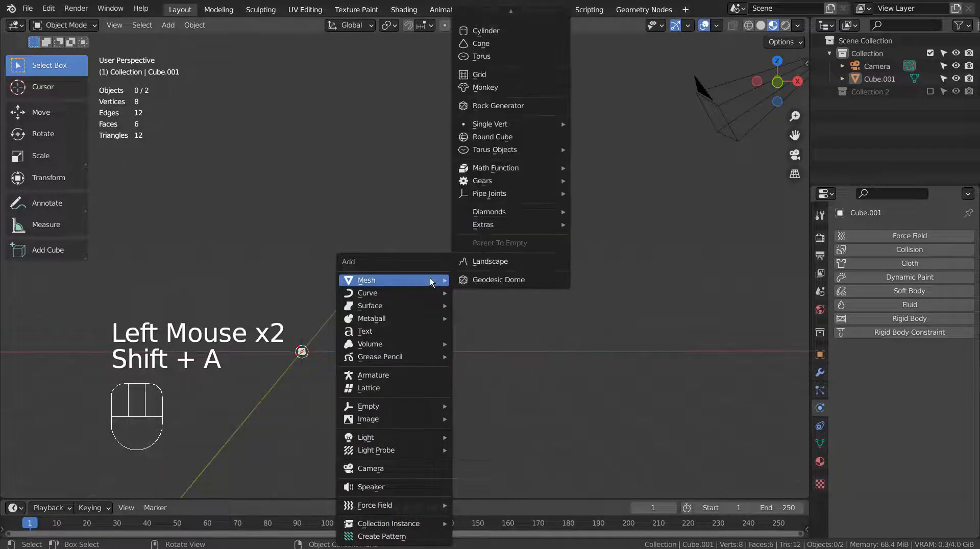
pyautogui.moveTo(509, 6)
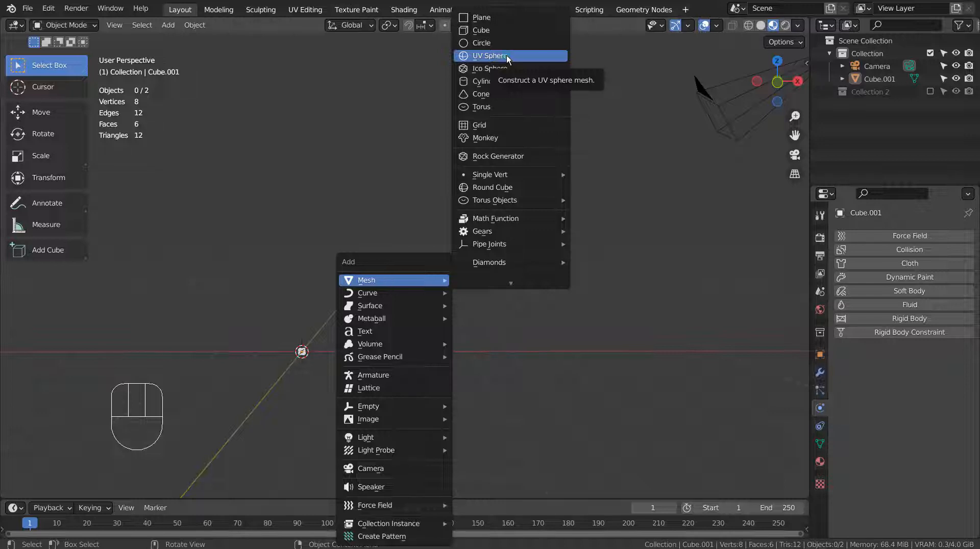
pyautogui.click(508, 56)
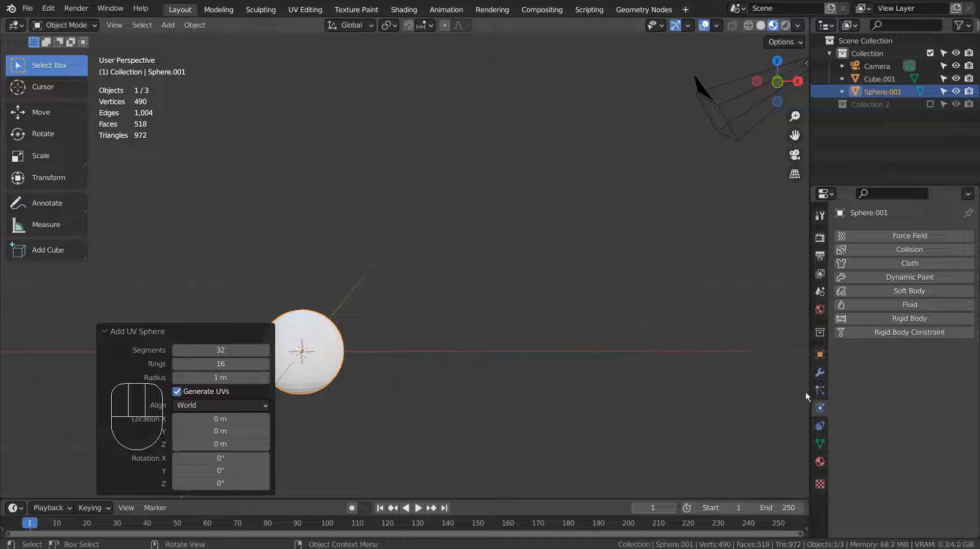
# Add an Archemedian spiral curve at the origin
pyautogui.click(531, 280)
pyautogui.hotkey('shift', 'a')
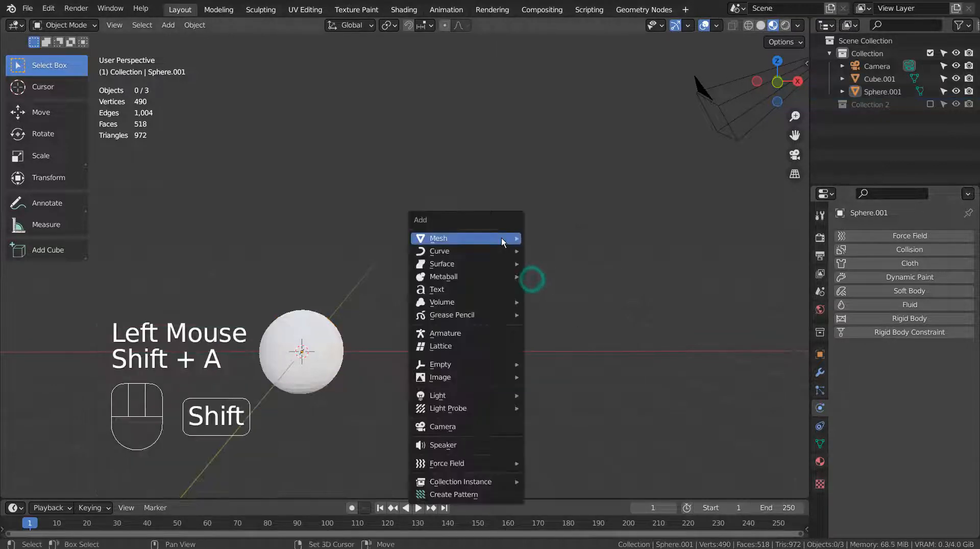
pyautogui.moveTo(501, 238)
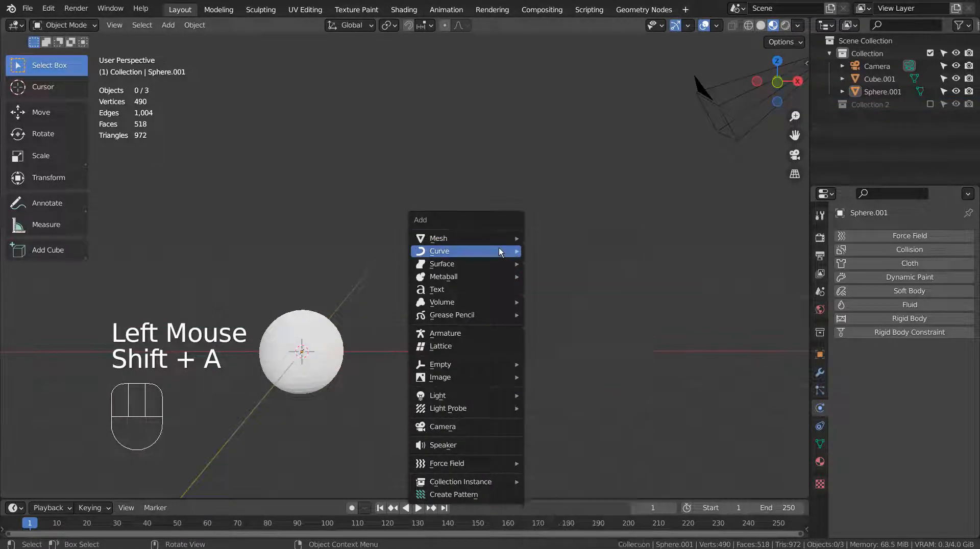
pyautogui.moveTo(614, 508)
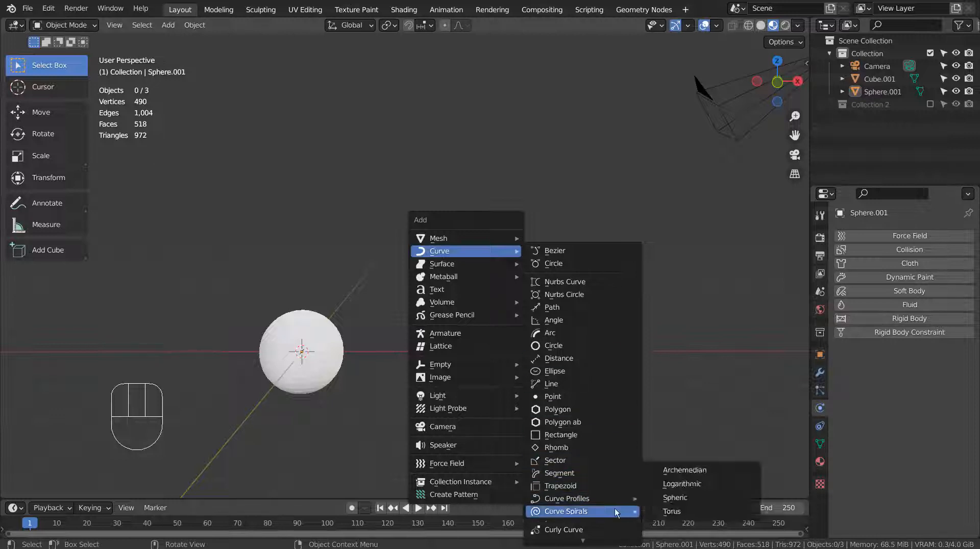
pyautogui.click(712, 471)
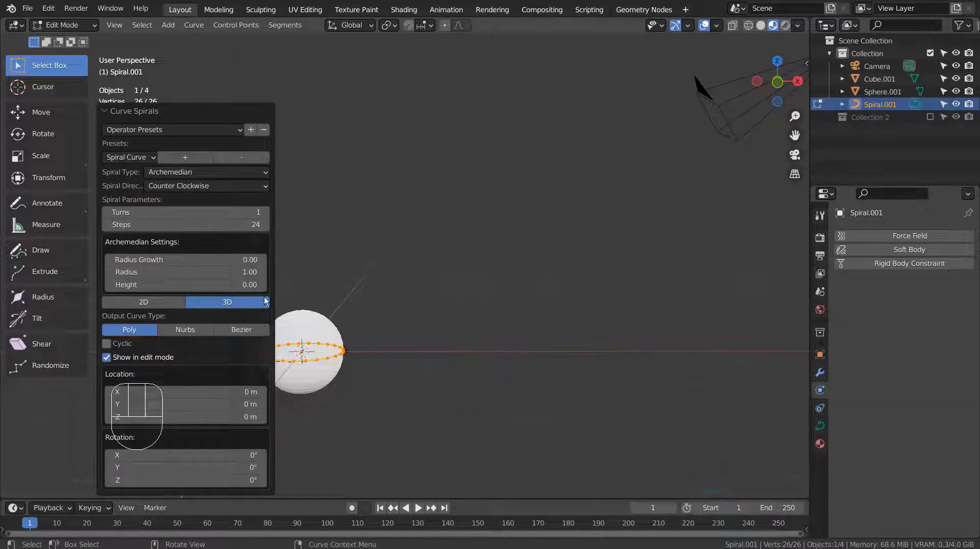
# Set the spiral's height to 1
pyautogui.moveTo(245, 285); pyautogui.dragTo(246, 284)
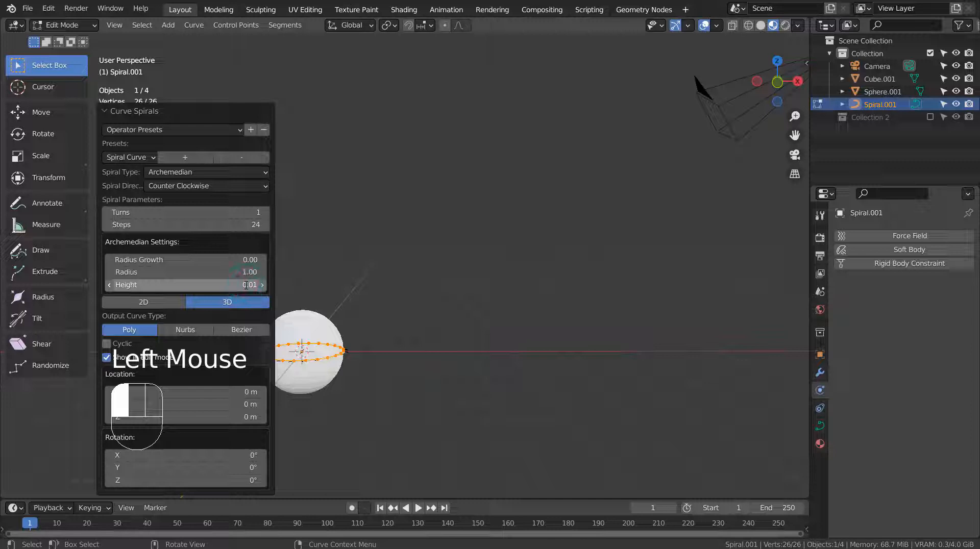
pyautogui.click(246, 285)
pyautogui.write('1')
pyautogui.press('Return')
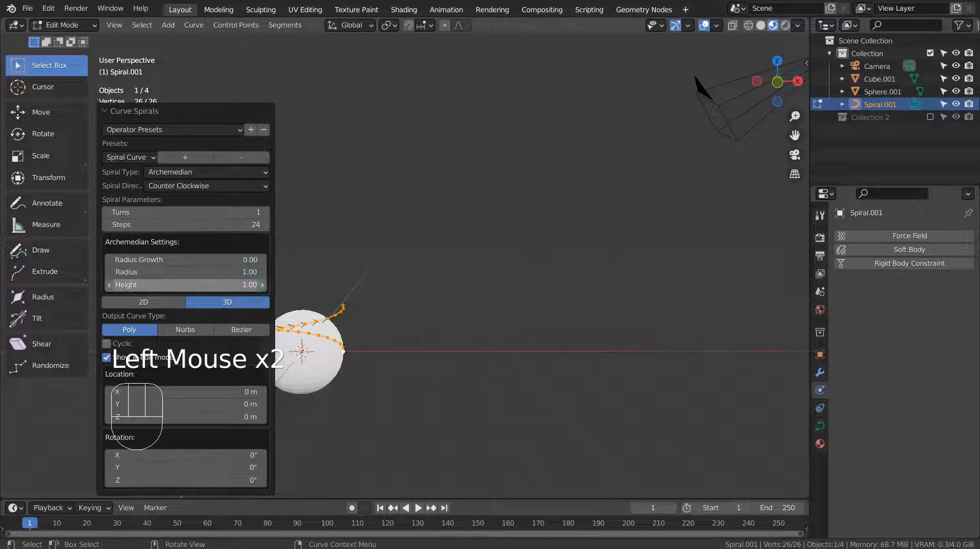
# Give the spiral 5 turns and a height of 5, and return to Object Mode
pyautogui.click(243, 211)
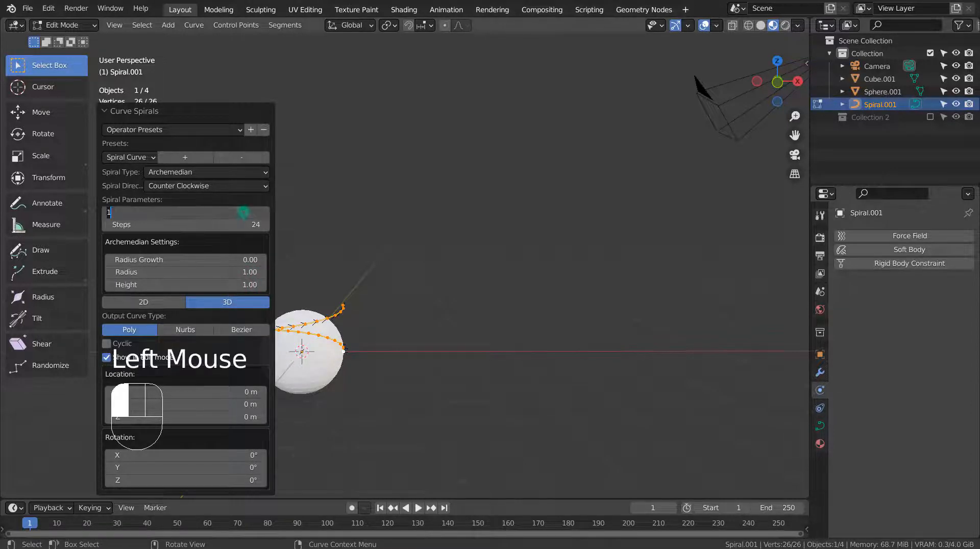
pyautogui.write('5')
pyautogui.press('Return')
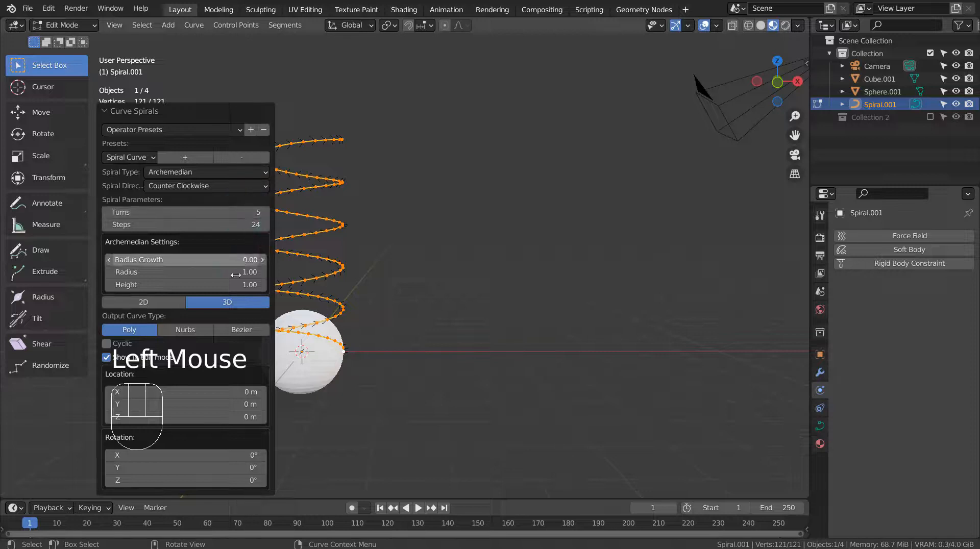
pyautogui.click(206, 282)
pyautogui.write('5')
pyautogui.press('Return')
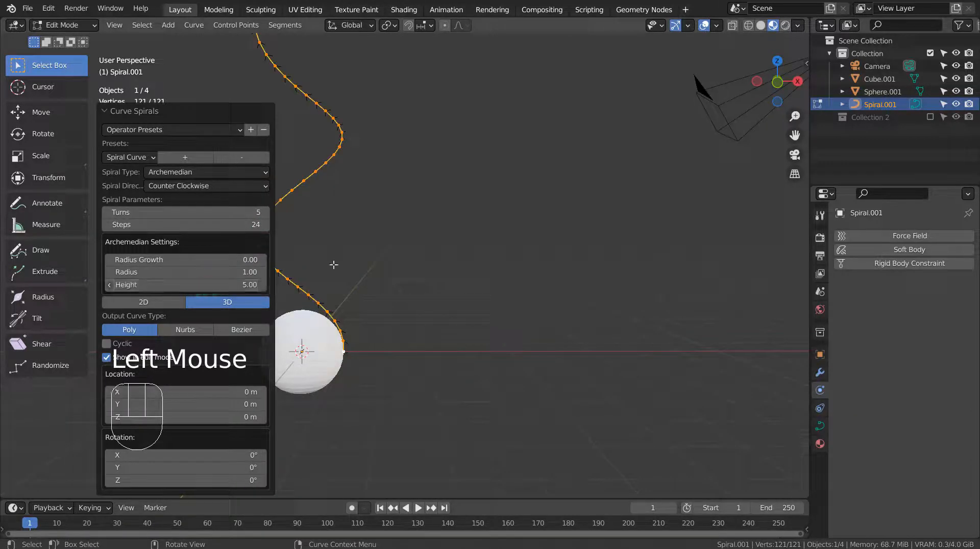
pyautogui.scroll(-3, 422, 247)
pyautogui.scroll(3, 421, 247)
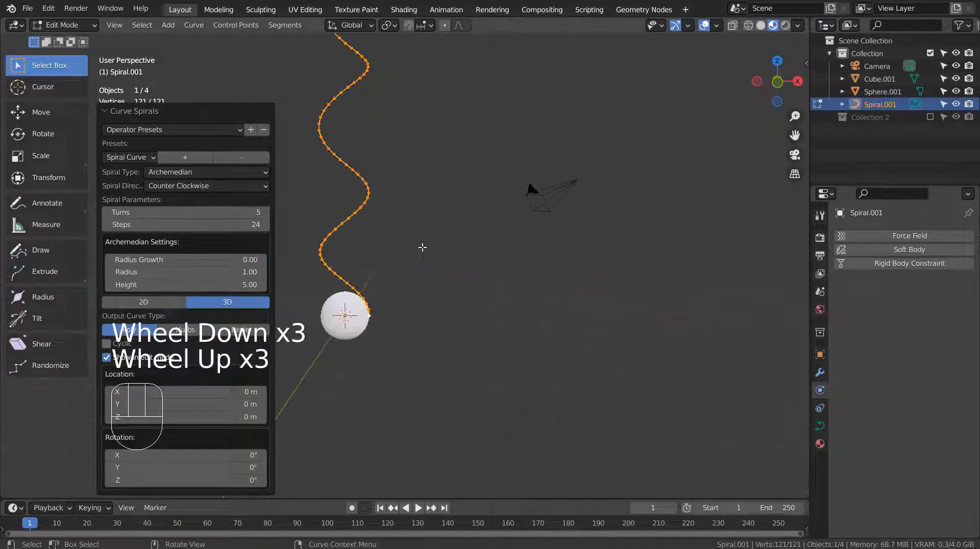
pyautogui.press('Tab')
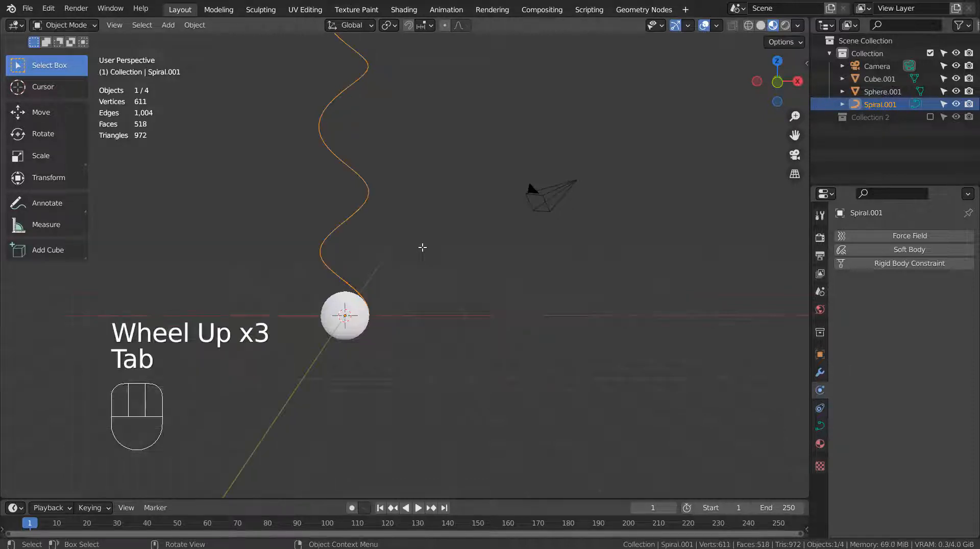
# Rotate the spiral 90° in the front view so it runs along the X axis
pyautogui.press('KP_1')
pyautogui.press('r')
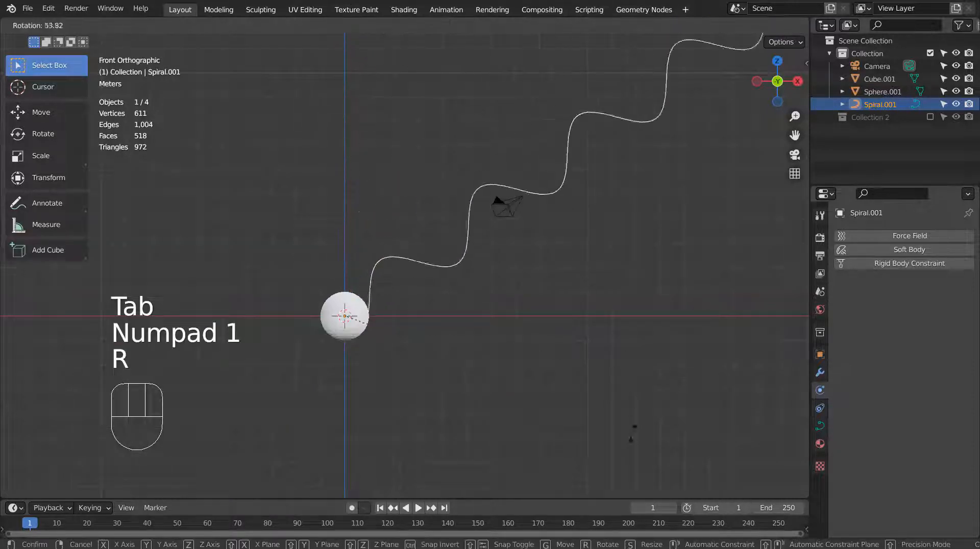
pyautogui.keyDown('ctrl'); pyautogui.click(501, 96); pyautogui.keyUp('ctrl')
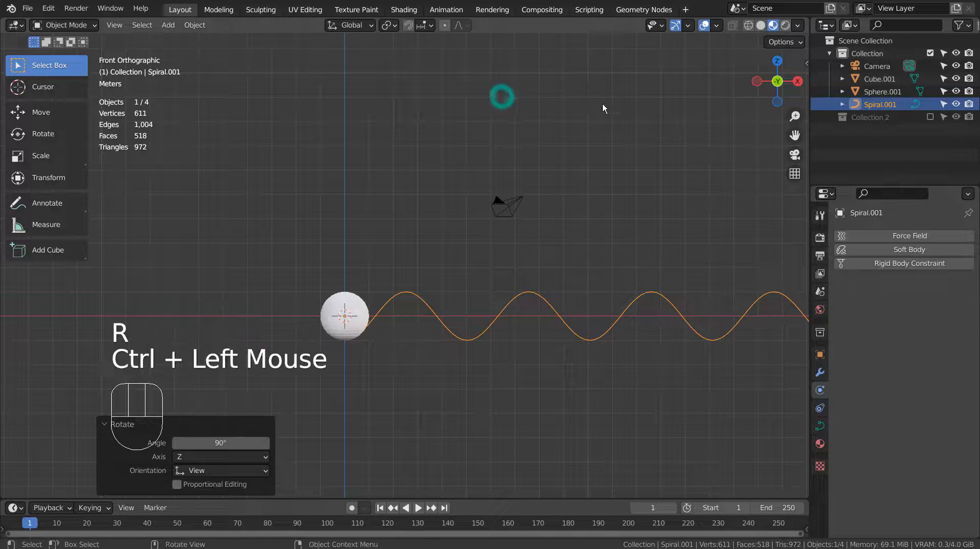
# Give the spiral a round bevel about 0.553 m deep and raise it about 1.007 m along Z so its end meets the origin
pyautogui.scroll(-3, 602, 129)
pyautogui.keyDown('shift'); pyautogui.moveTo(603, 129); pyautogui.dragTo(503, 151, button='middle'); pyautogui.keyUp('shift')
pyautogui.scroll(3, 532, 199)
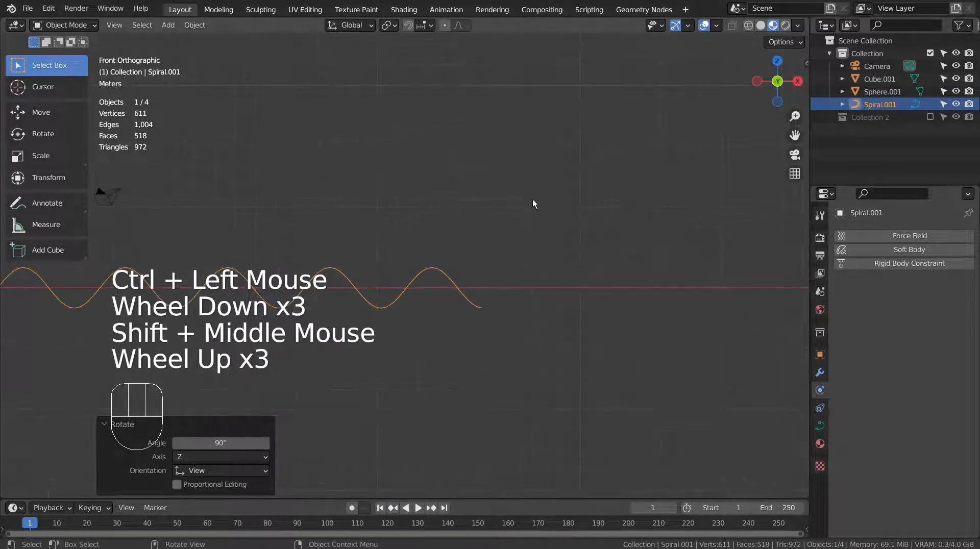
pyautogui.keyDown('shift'); pyautogui.moveTo(532, 199); pyautogui.dragTo(609, 205, button='middle'); pyautogui.keyUp('shift')
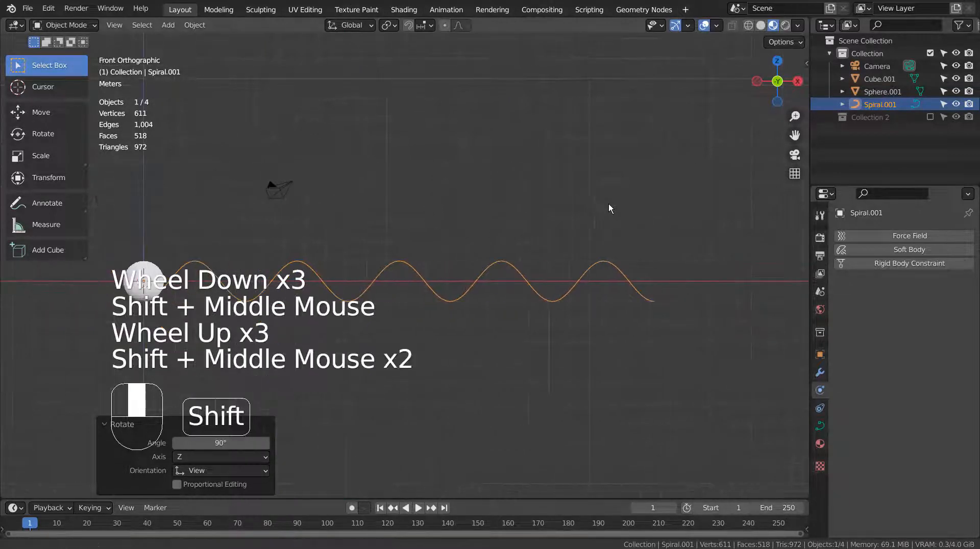
pyautogui.click(821, 431)
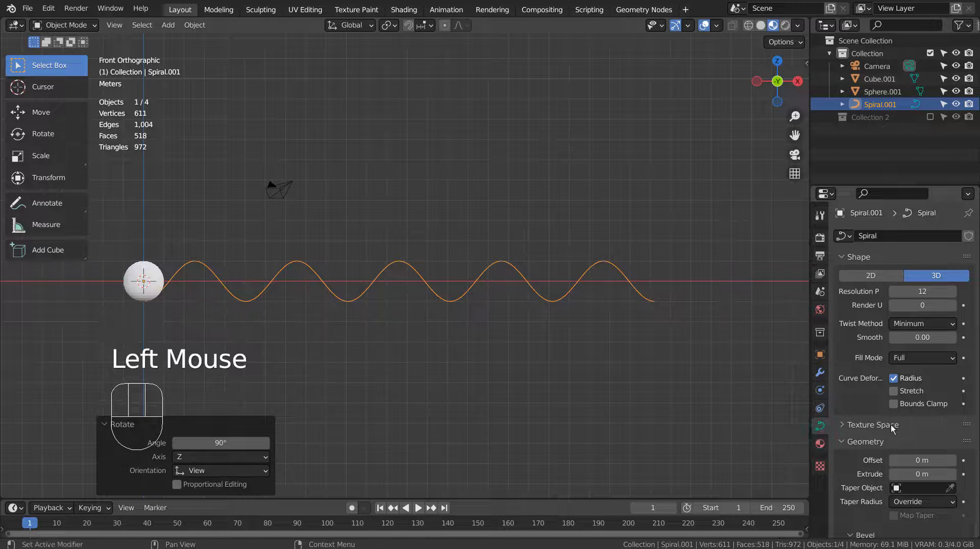
pyautogui.scroll(-4, 890, 425)
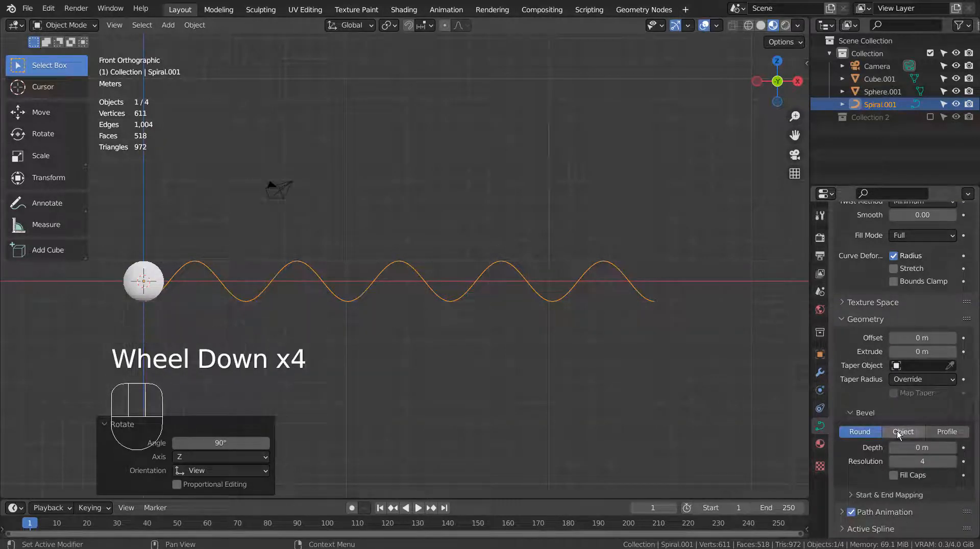
pyautogui.scroll(-2, 896, 431)
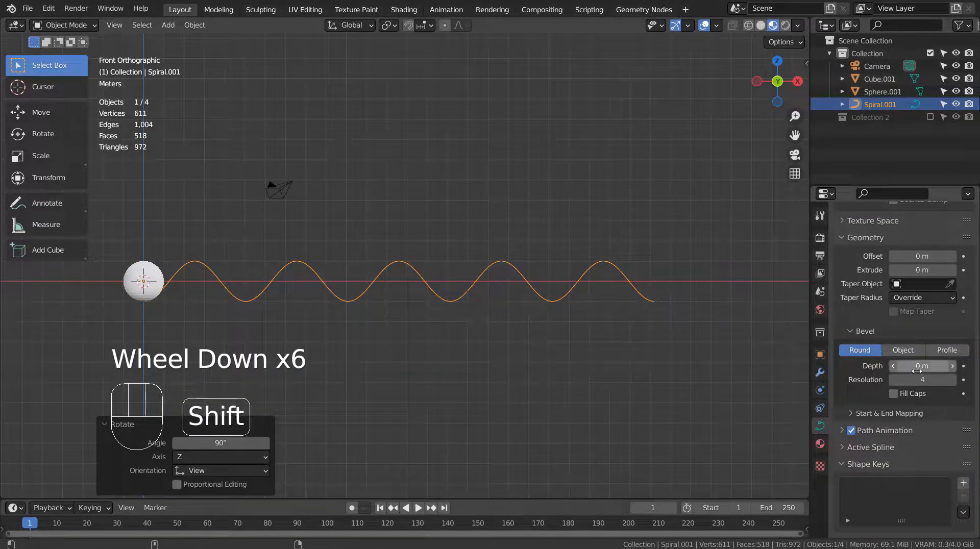
pyautogui.moveTo(907, 365)
pyautogui.keyDown('shift'); pyautogui.mouseDown()
pyautogui.moveTo(952, 366)
pyautogui.moveTo(915, 365)
pyautogui.mouseUp(); pyautogui.keyUp('shift')
pyautogui.keyDown('shift'); pyautogui.click(915, 366); pyautogui.keyUp('shift')
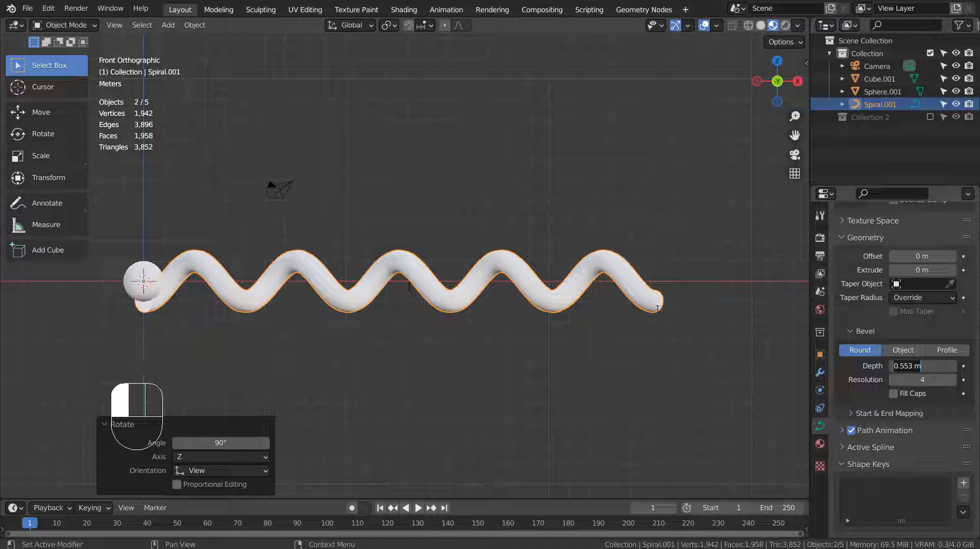
pyautogui.click(563, 306)
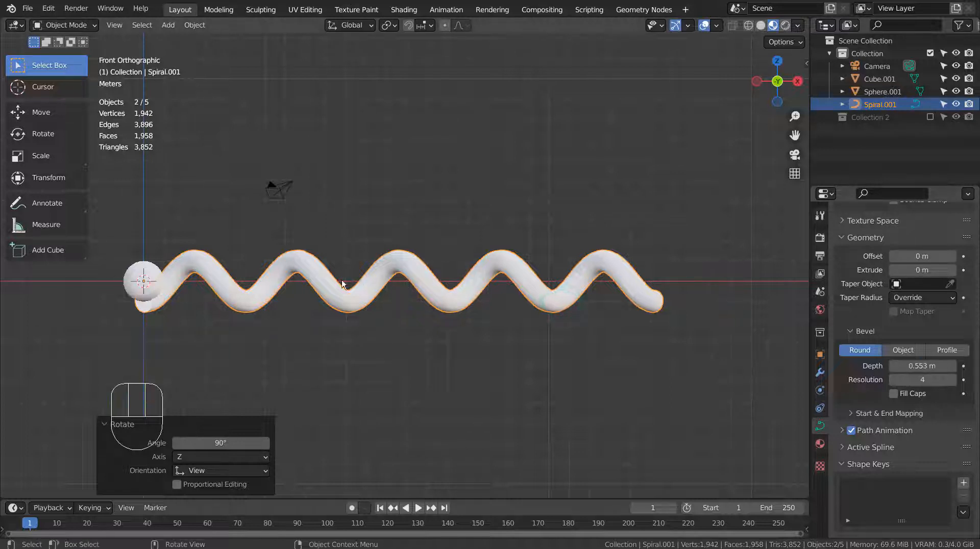
pyautogui.press('g')
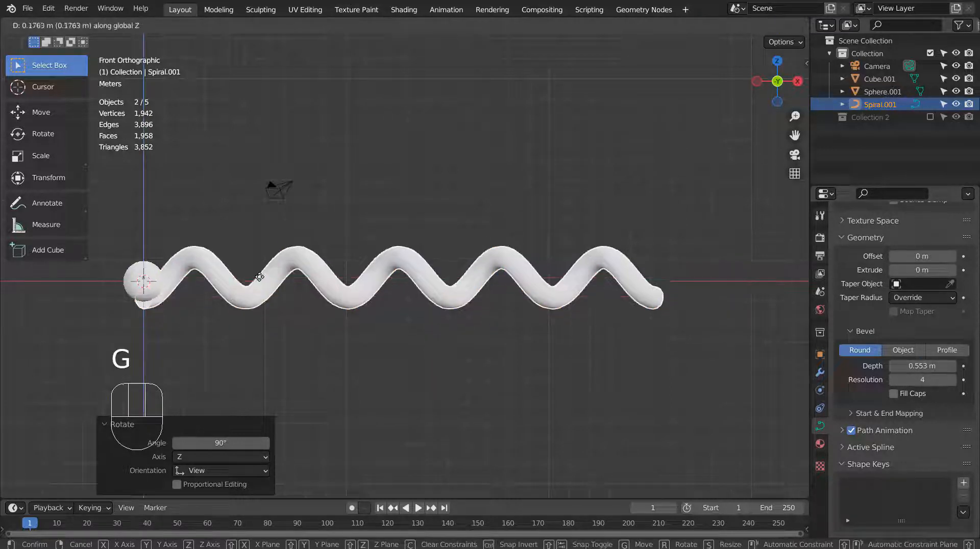
pyautogui.click(258, 266)
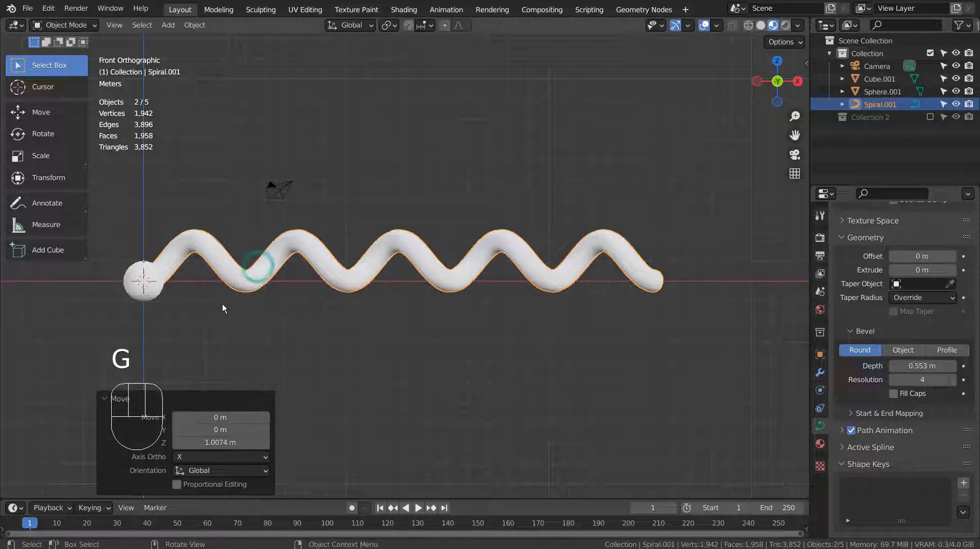
# Hide the sphere at the spiral's start in the viewport and select the small cube inside the tube's open end
pyautogui.keyDown('shift'); pyautogui.moveTo(222, 307); pyautogui.dragTo(551, 322, button='middle'); pyautogui.keyUp('shift')
pyautogui.scroll(2, 442, 324)
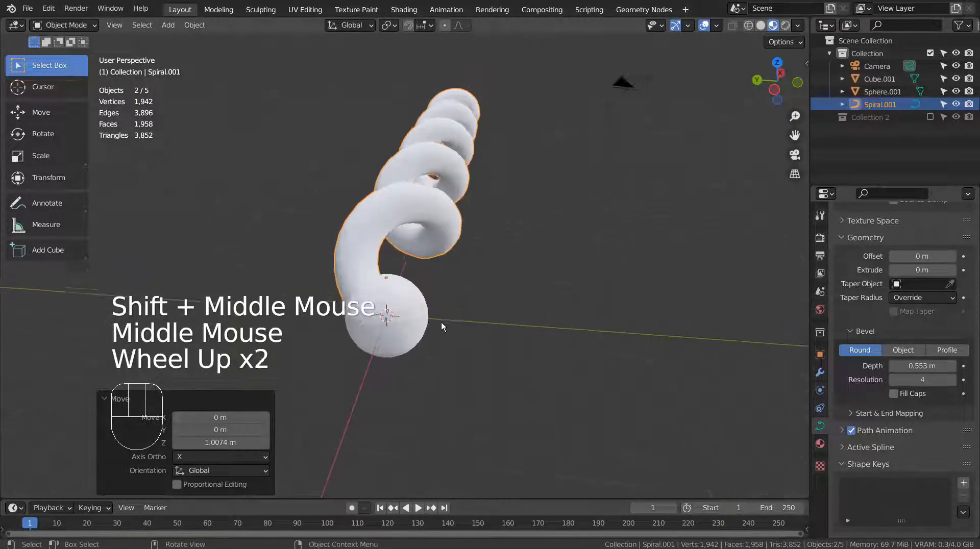
pyautogui.scroll(1, 441, 323)
pyautogui.click(416, 307)
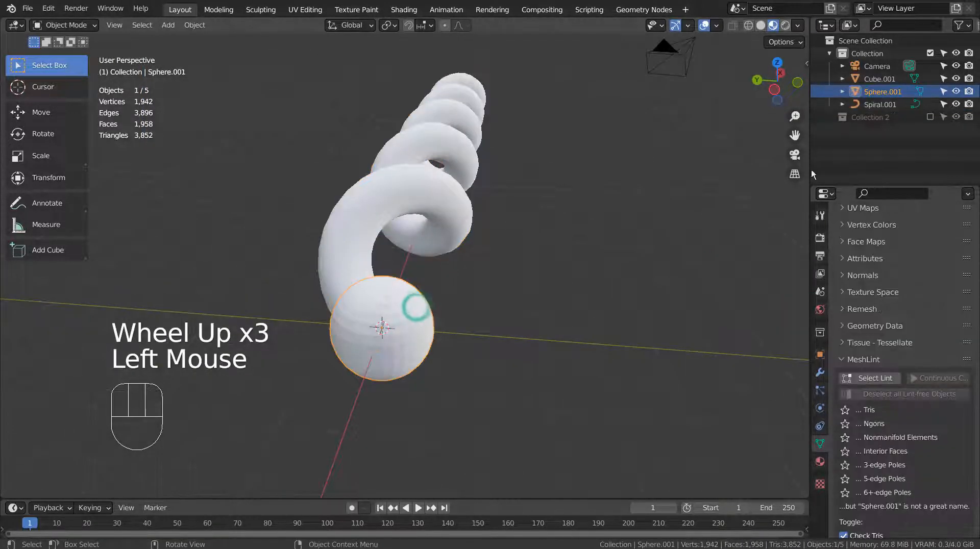
pyautogui.click(956, 91)
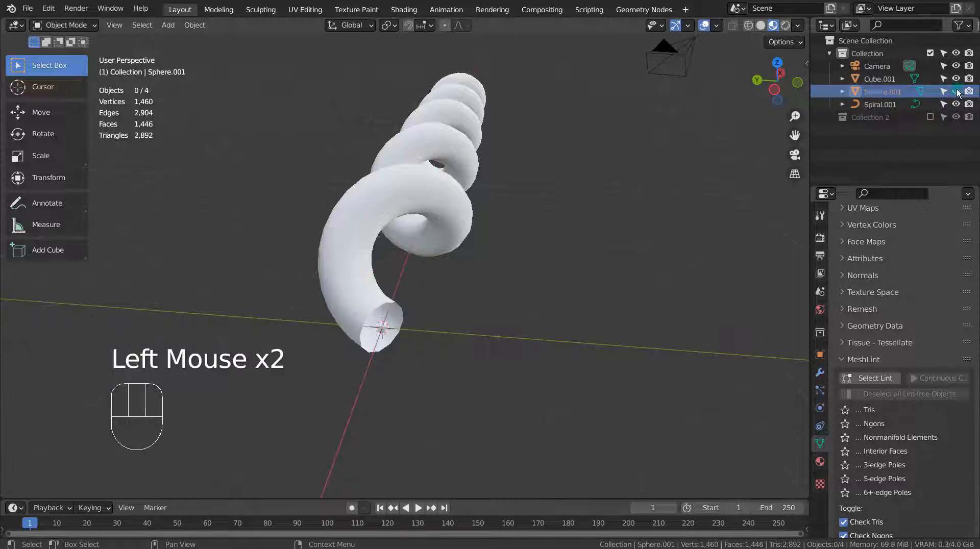
pyautogui.click(383, 327)
pyautogui.moveTo(501, 424); pyautogui.dragTo(407, 396, button='middle')
# Add a Force force field at the origin and shift it about -0.27 m in X and -0.24 m in Y in the top view
pyautogui.click(458, 277)
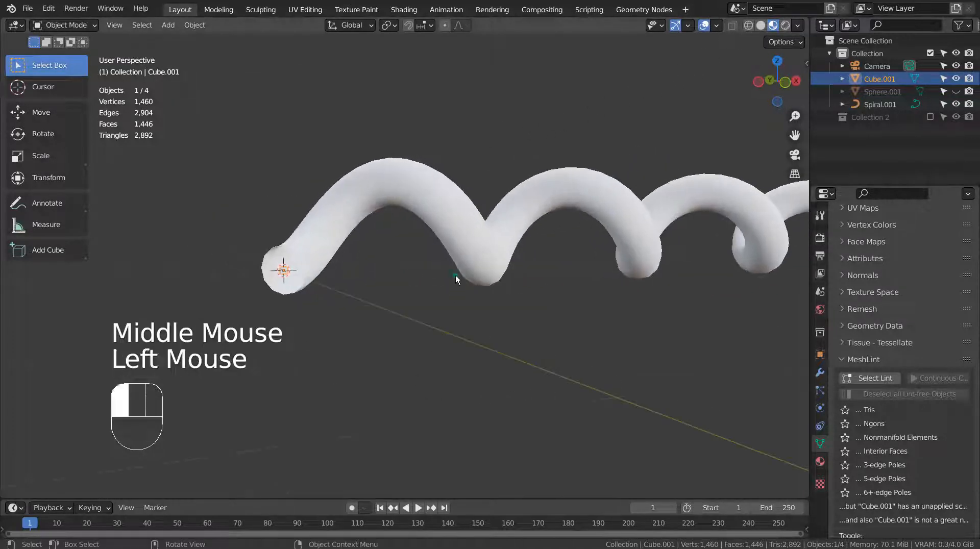
pyautogui.hotkey('shift', 'a')
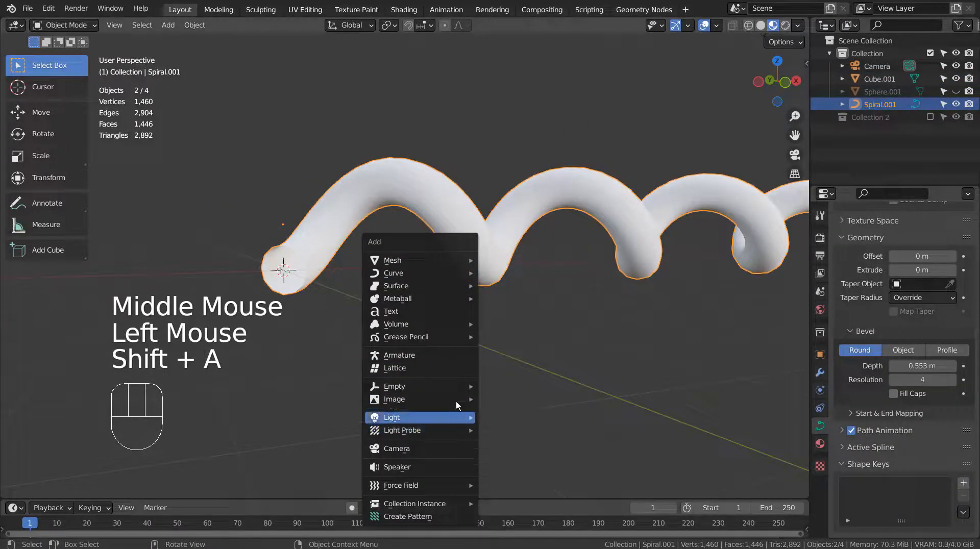
pyautogui.moveTo(461, 487)
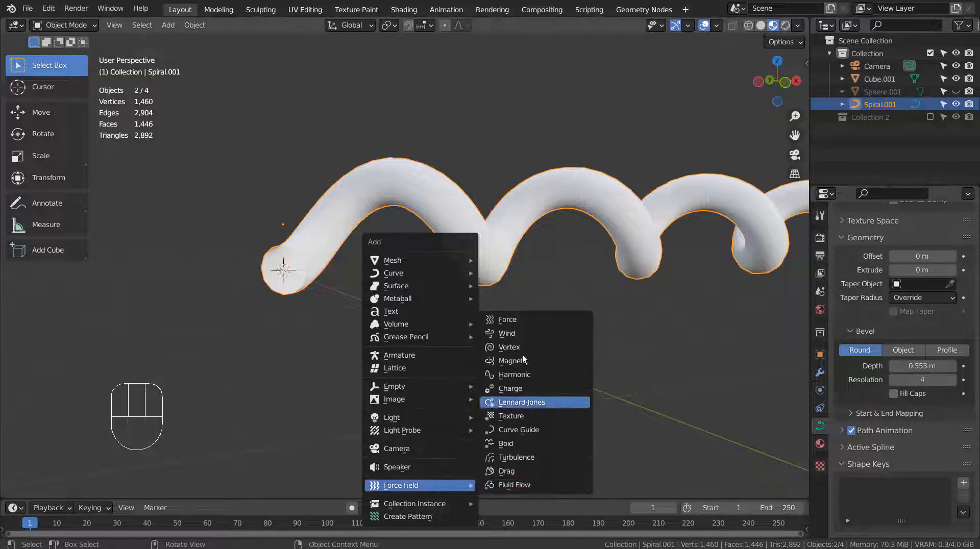
pyautogui.click(522, 318)
pyautogui.press('KP_7')
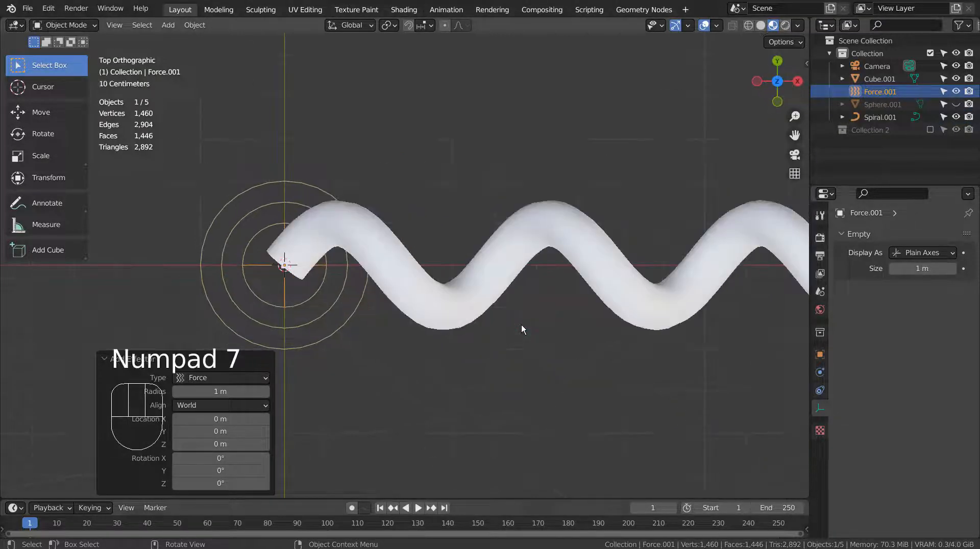
pyautogui.press('g')
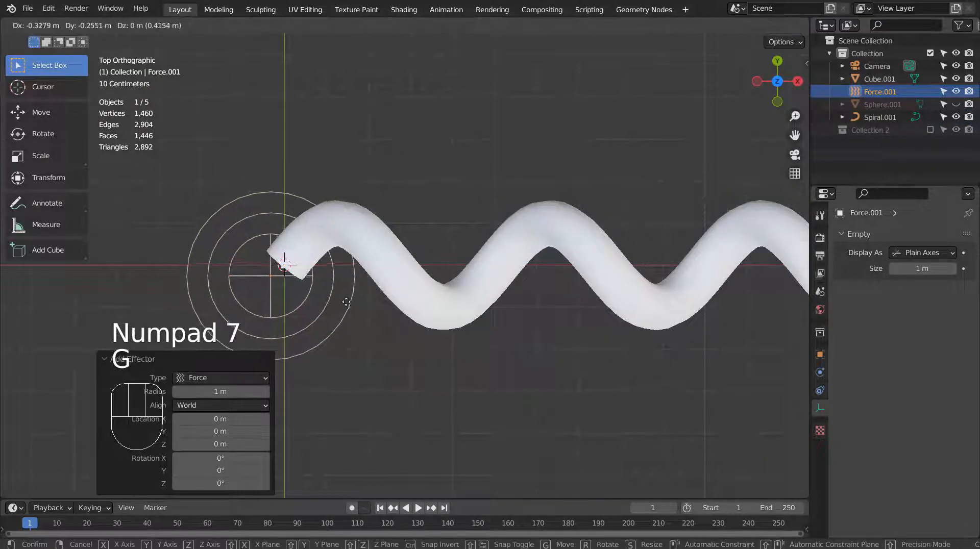
pyautogui.click(345, 303)
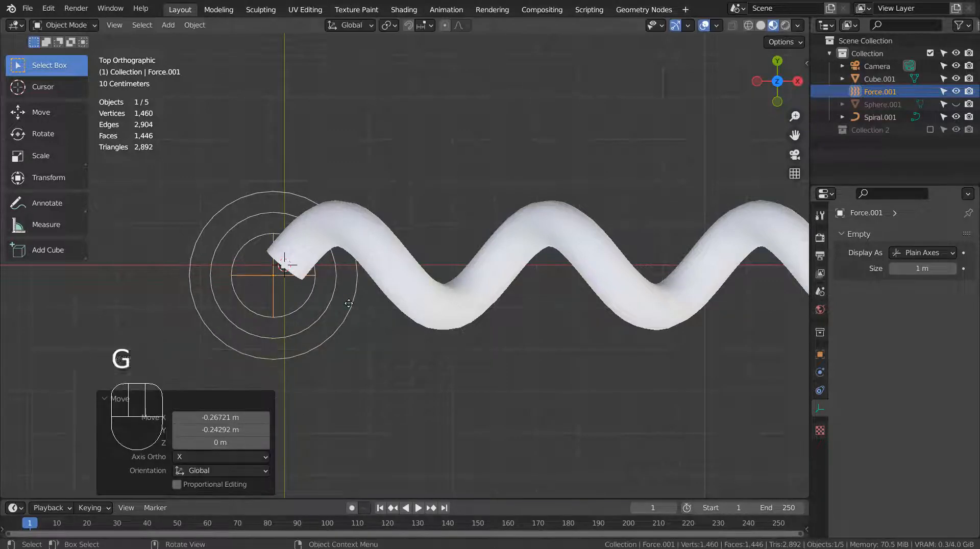
# Select the small cube inside the spiral's open end and add a particle system to it
pyautogui.moveTo(344, 303); pyautogui.dragTo(490, 324, button='middle')
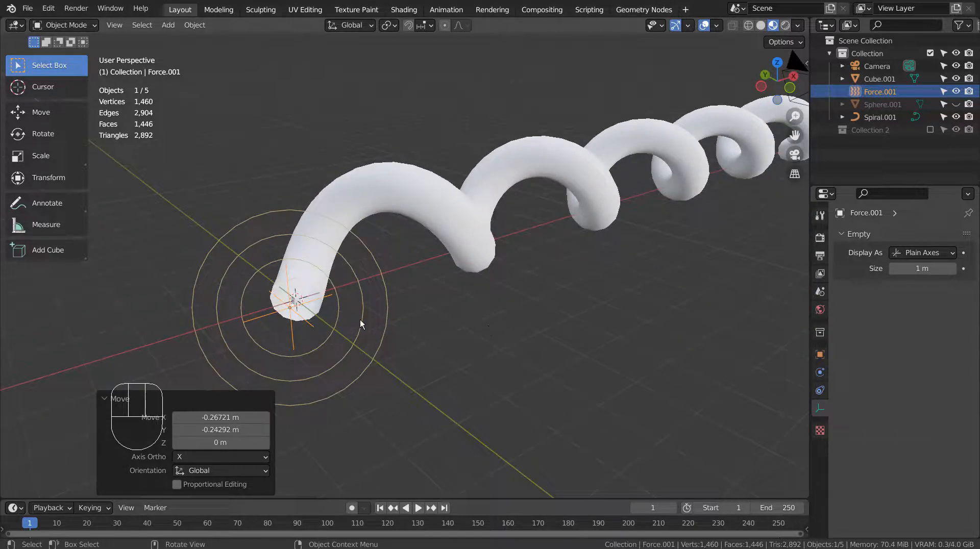
pyautogui.doubleClick(297, 304)
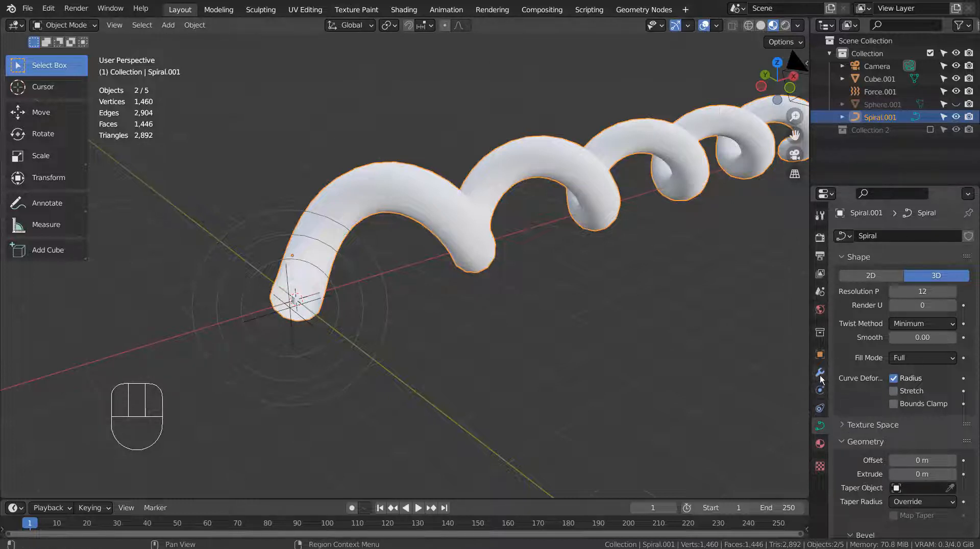
pyautogui.doubleClick(306, 303)
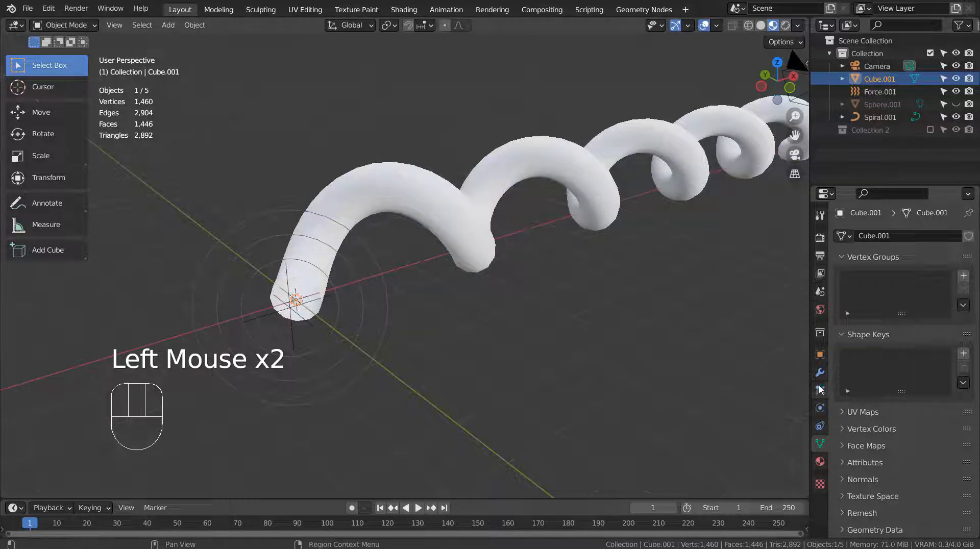
pyautogui.click(820, 389)
pyautogui.click(968, 237)
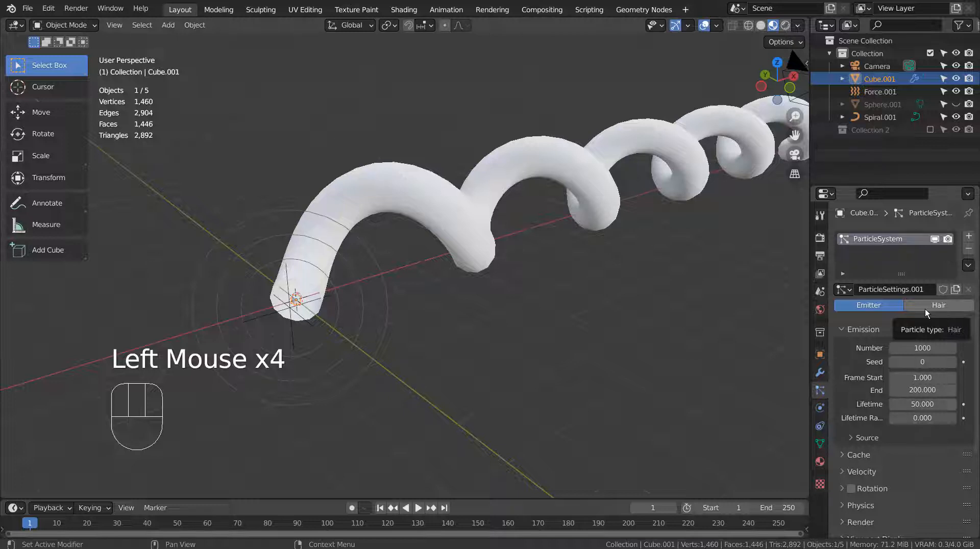
# Render the cube's particles as Object, with Sphere.001 as the instance object
pyautogui.scroll(-5, 924, 308)
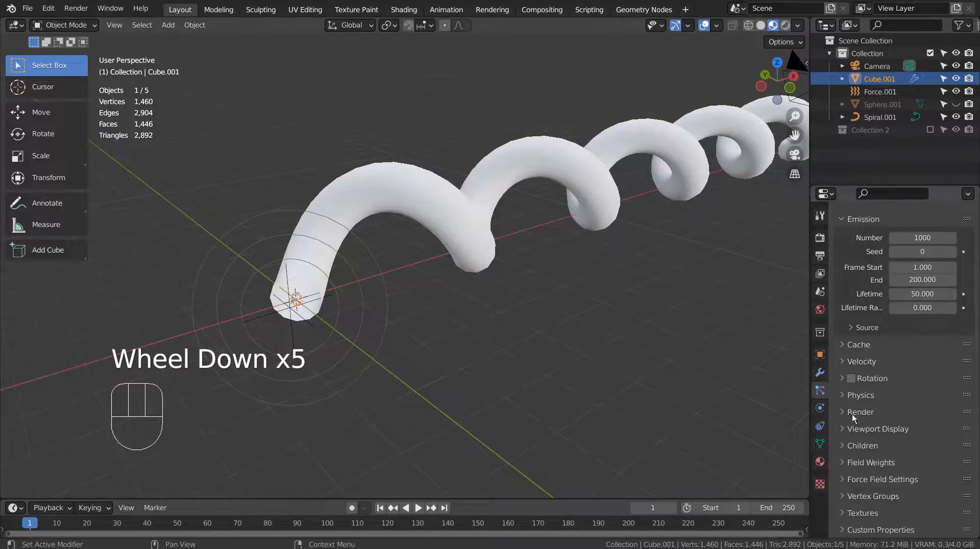
pyautogui.click(845, 413)
pyautogui.scroll(-3, 868, 388)
pyautogui.click(918, 329)
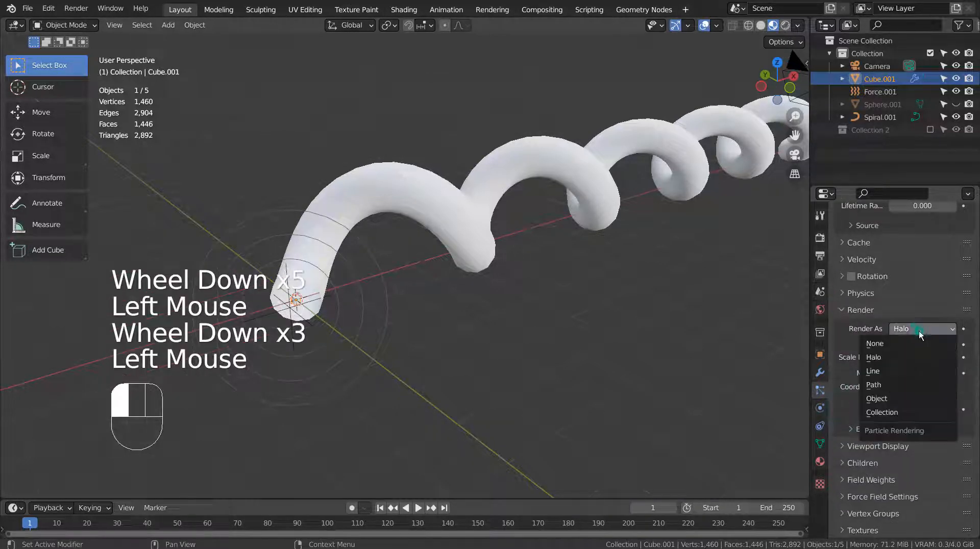
pyautogui.click(897, 399)
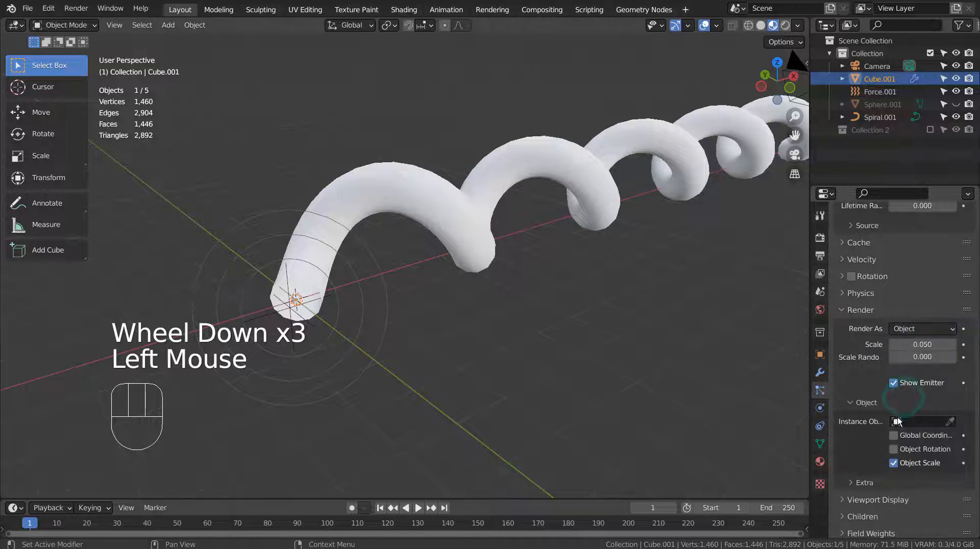
pyautogui.click(896, 420)
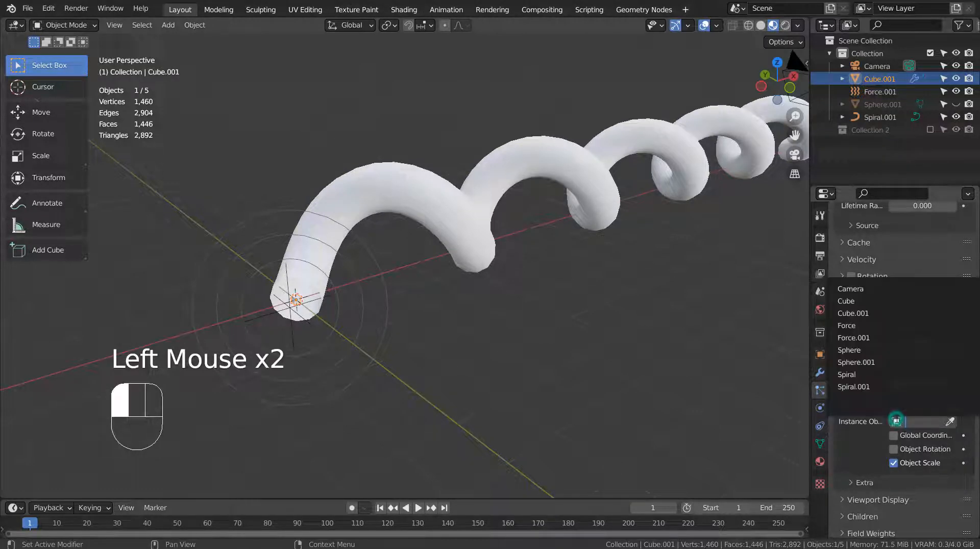
pyautogui.click(867, 362)
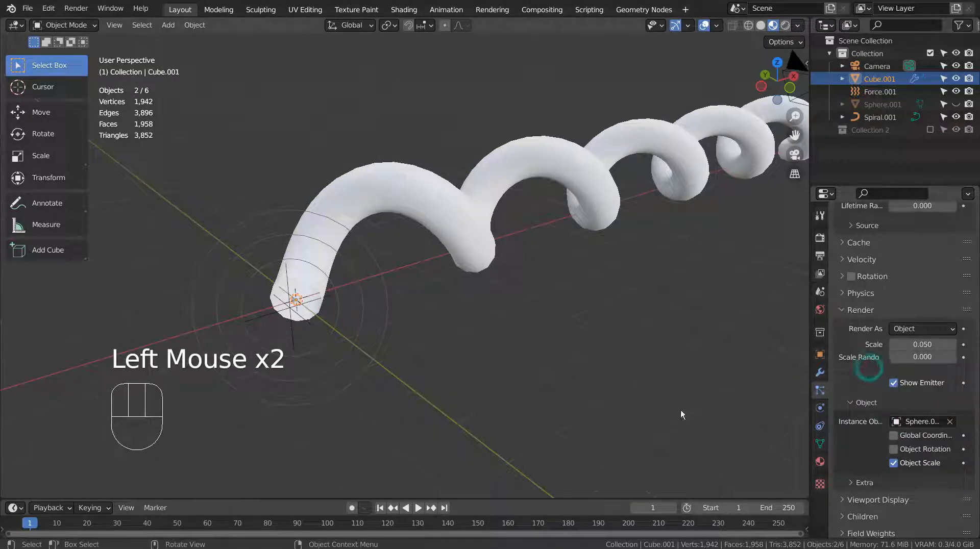
# Play the animation to preview the particle emission, stop it and return to the first frame
pyautogui.click(418, 509)
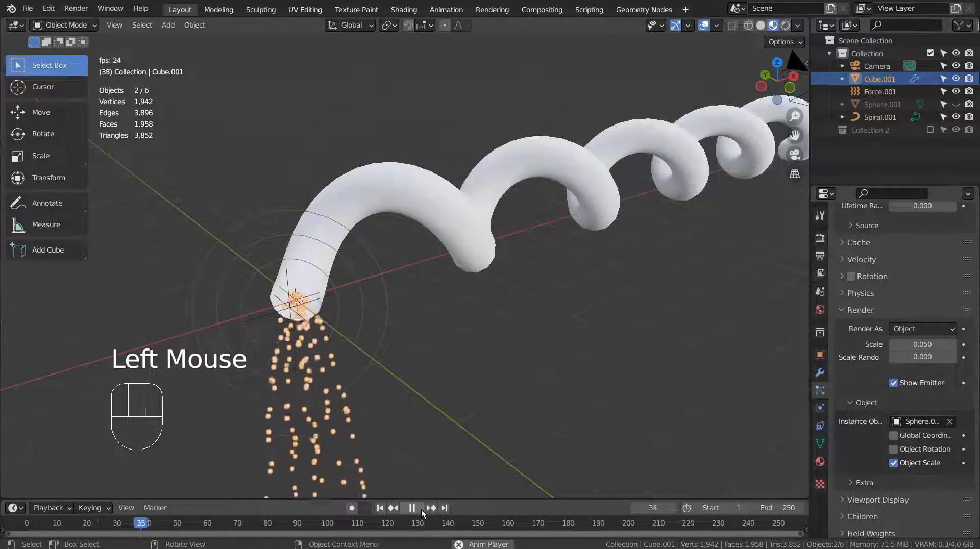
pyautogui.click(420, 509)
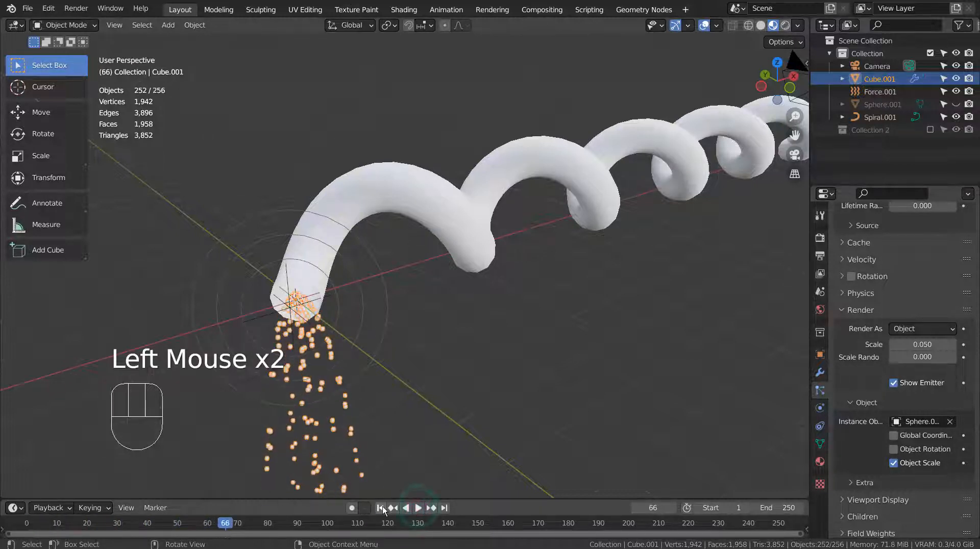
pyautogui.click(380, 507)
# Convert the spiral curve to a mesh and enable Collision physics on it
pyautogui.click(459, 210)
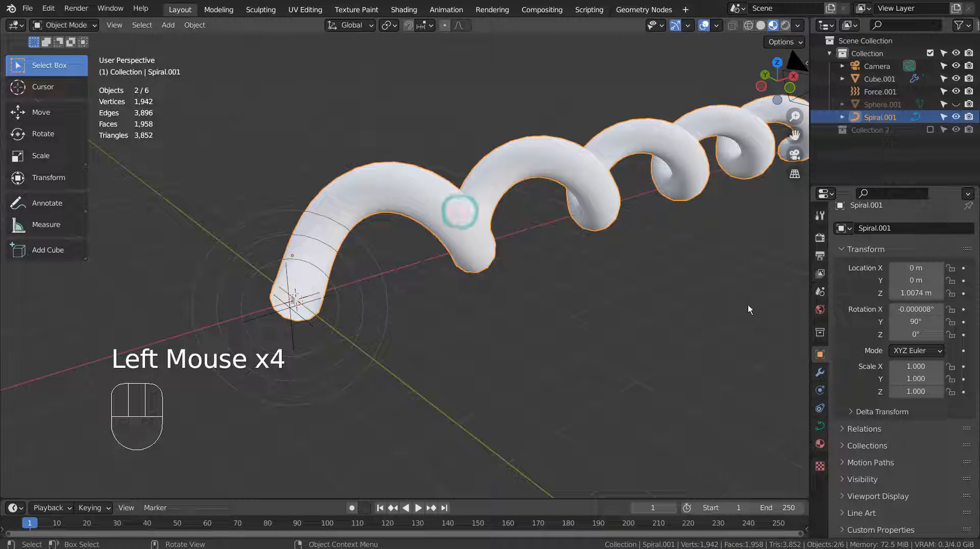
pyautogui.click(818, 394)
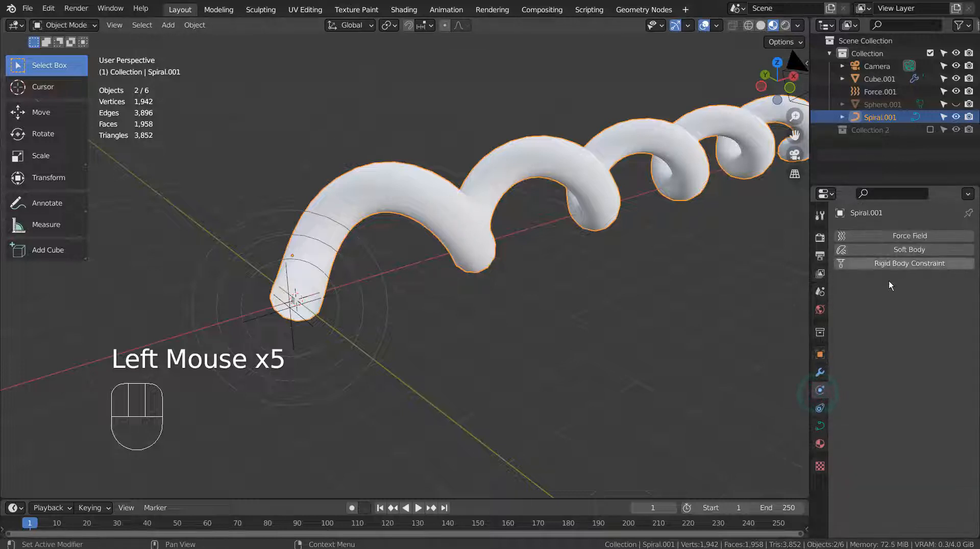
pyautogui.rightClick(580, 181)
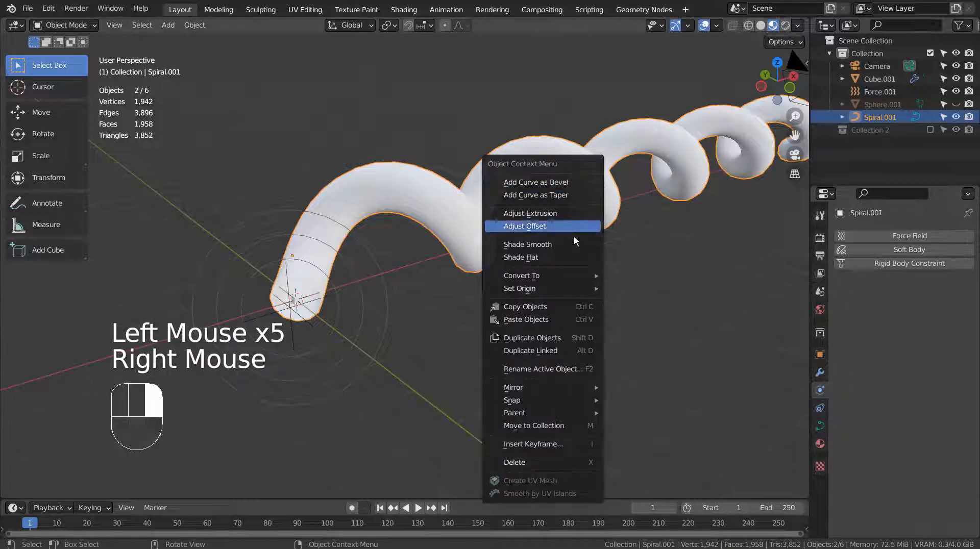
pyautogui.moveTo(602, 277)
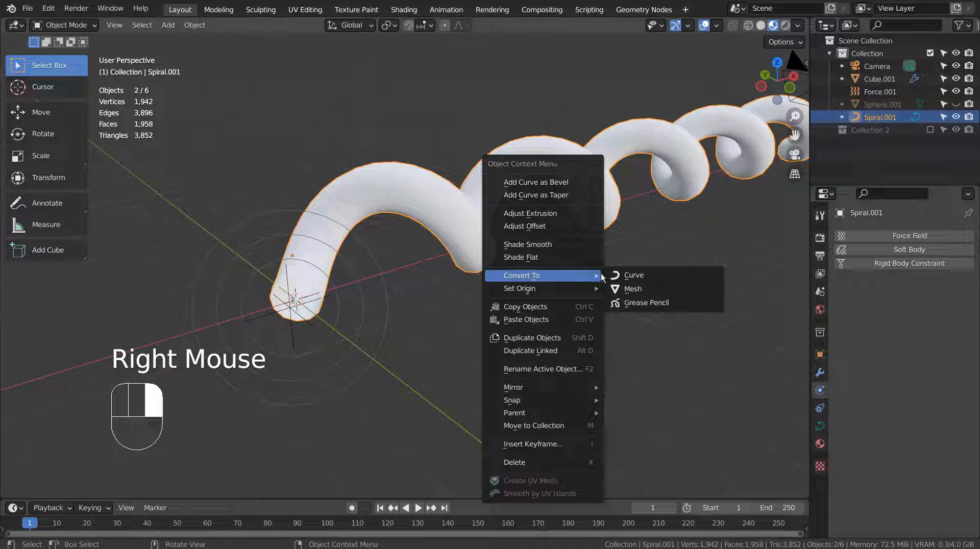
pyautogui.click(641, 284)
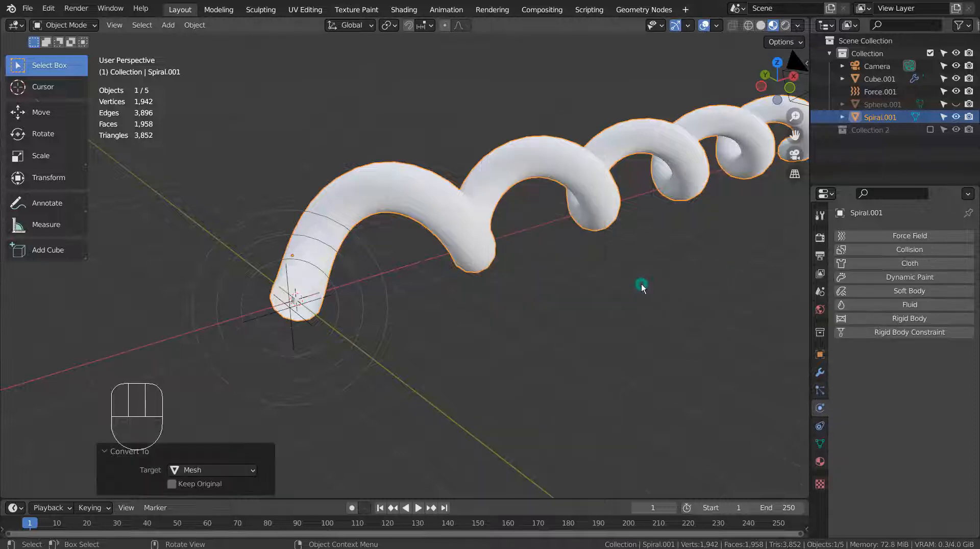
pyautogui.click(913, 249)
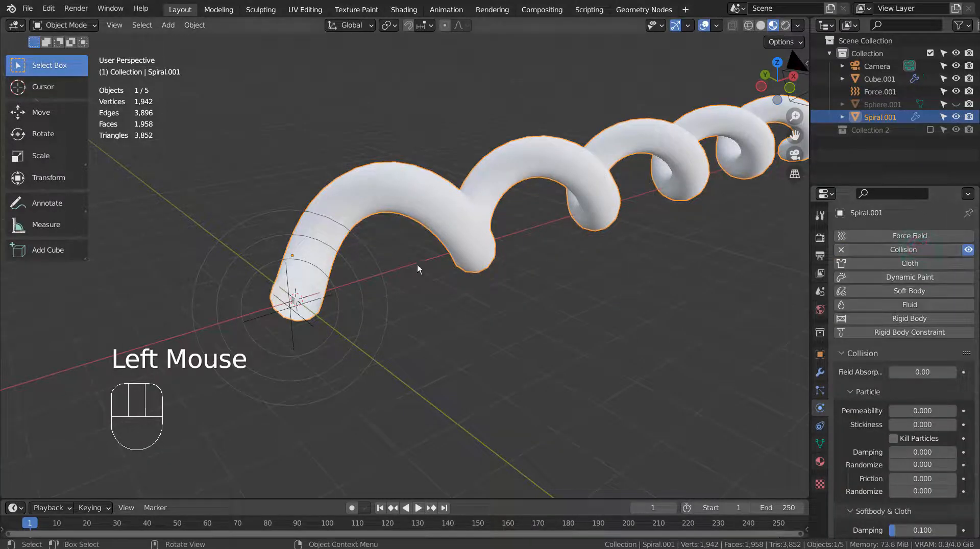
# Select the force field at the spiral's open end and set its strength to 55
pyautogui.doubleClick(388, 266)
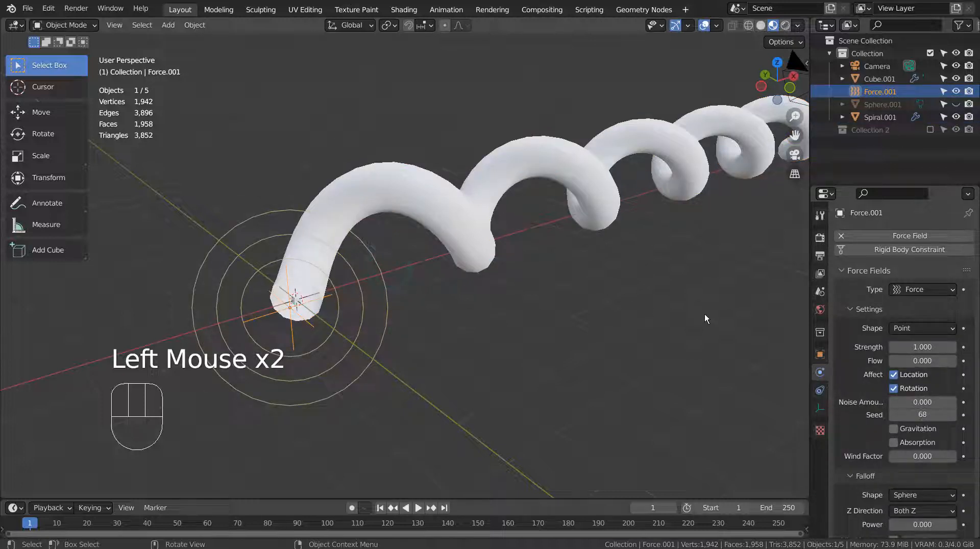
pyautogui.click(914, 346)
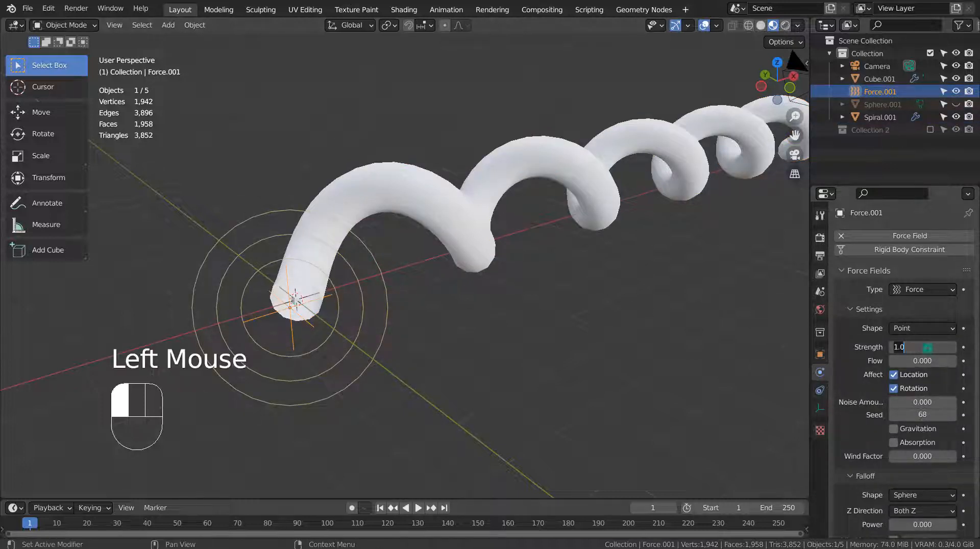
pyautogui.write('55')
pyautogui.press('Return')
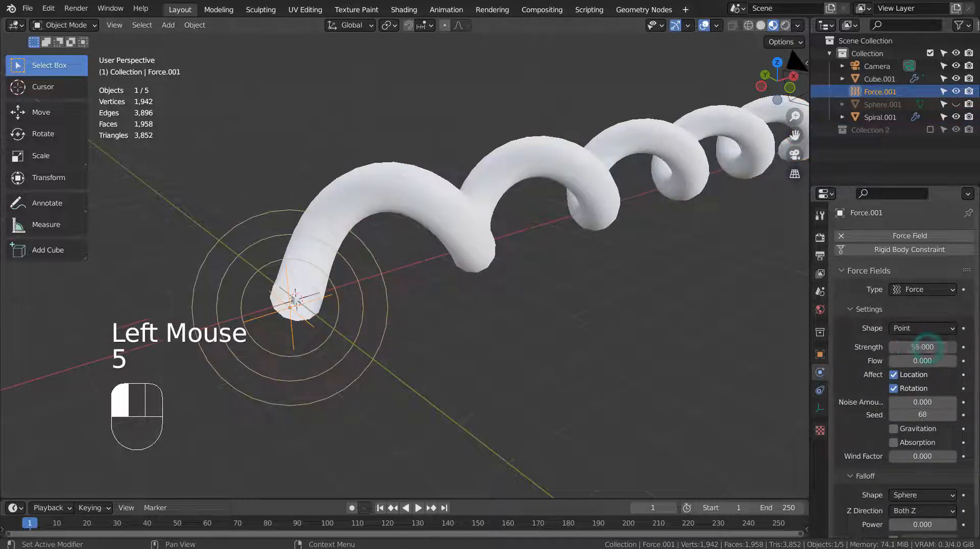
# Play the animation from the first frame, hide the spiral tube to preview the particles' path, and return to the first frame
pyautogui.click(380, 509)
pyautogui.click(415, 508)
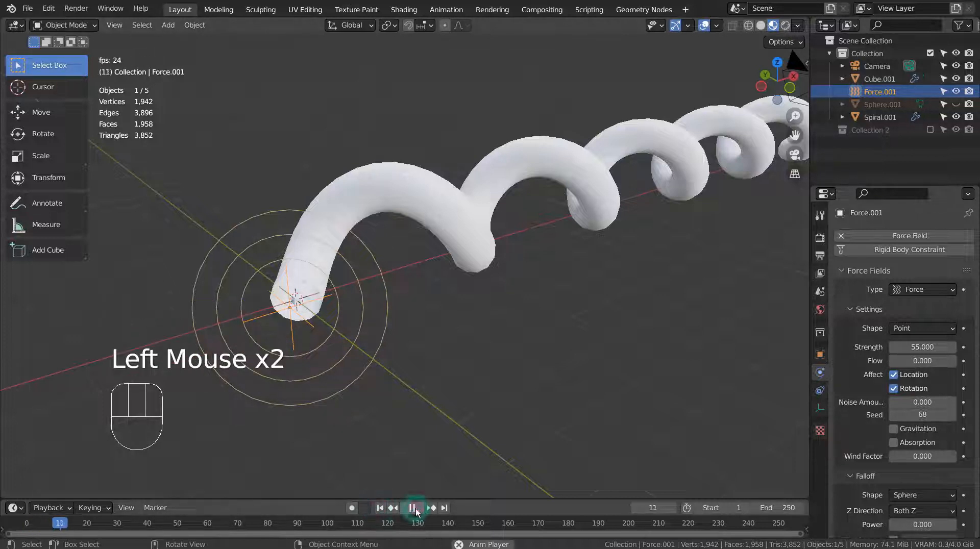
pyautogui.click(437, 193)
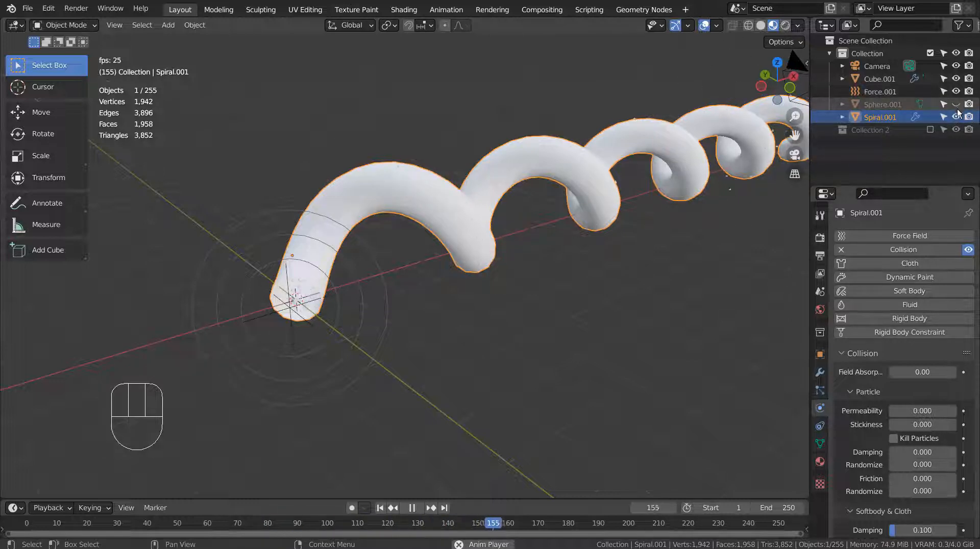
pyautogui.click(956, 117)
pyautogui.moveTo(674, 339)
pyautogui.mouseDown(button='middle')
pyautogui.moveTo(584, 346)
pyautogui.moveTo(487, 331)
pyautogui.moveTo(699, 337)
pyautogui.moveTo(664, 341)
pyautogui.mouseUp(button='middle')
pyautogui.click(454, 189)
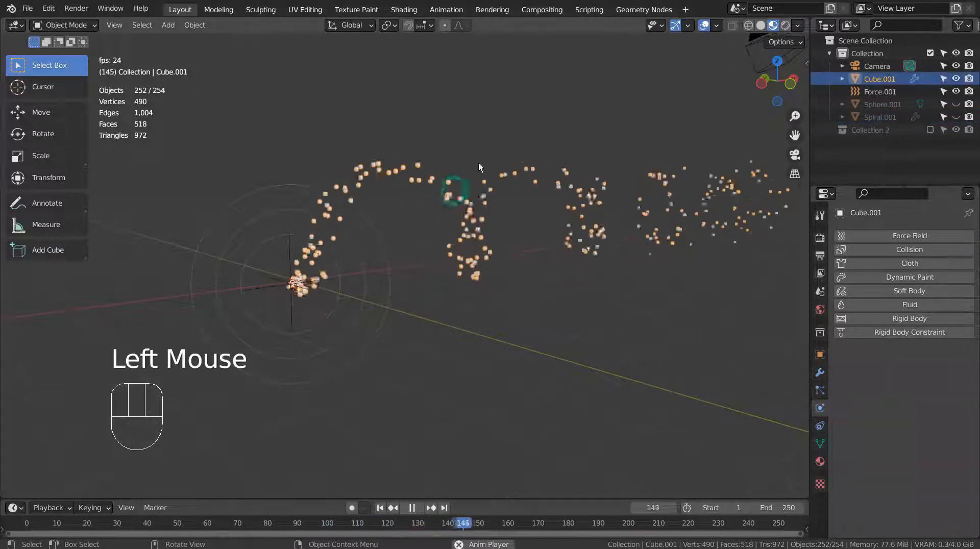
pyautogui.click(412, 507)
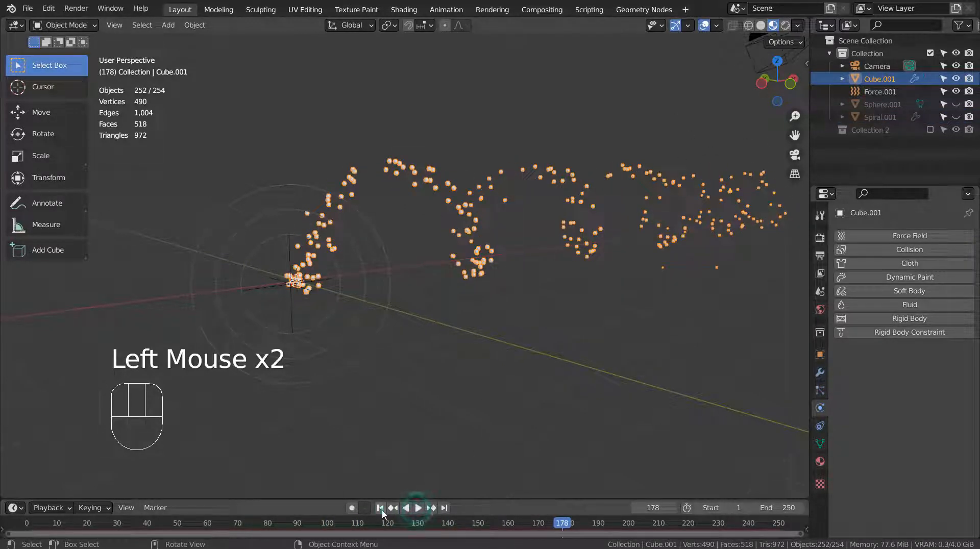
pyautogui.click(379, 508)
# Unhide Sphere.001 and assign the existing Material.001 to it
pyautogui.click(956, 92)
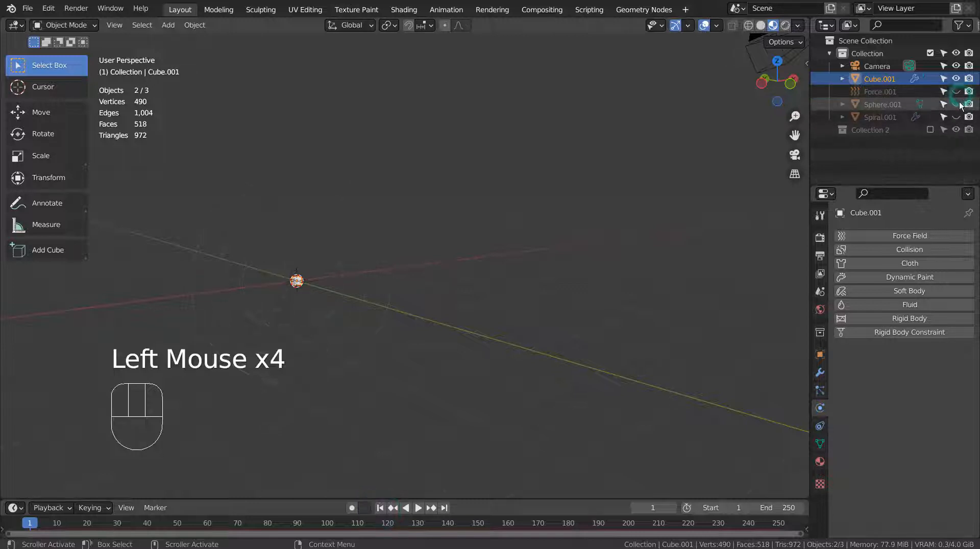
pyautogui.click(955, 104)
pyautogui.click(956, 92)
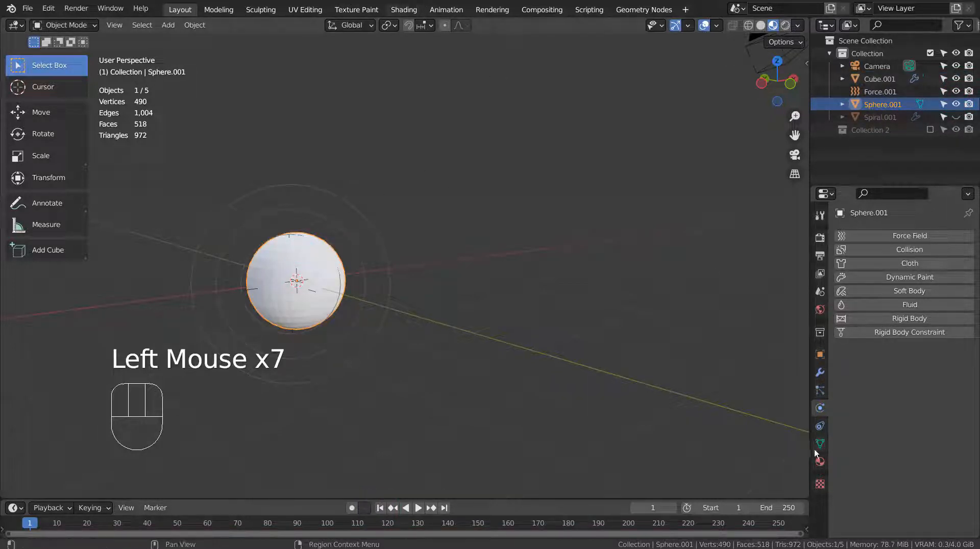
pyautogui.click(820, 461)
pyautogui.click(841, 289)
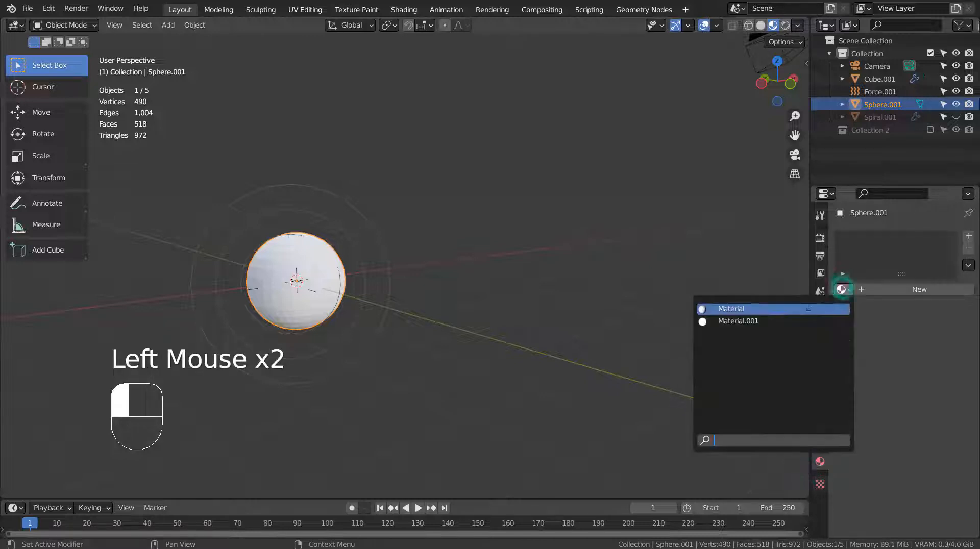
pyautogui.click(792, 320)
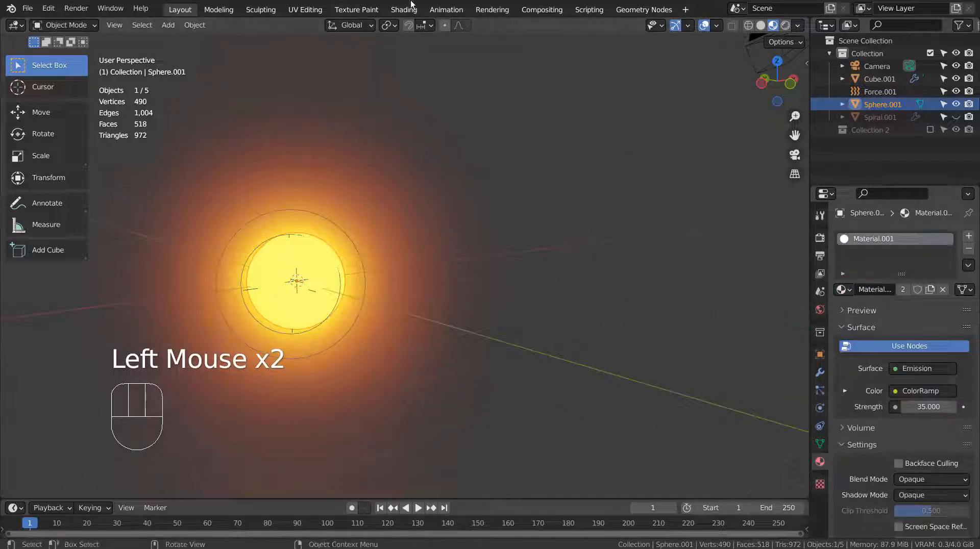
# Examine the Material.001 shader nodes in a maximized node editor, from Object Info to Material Output, and return to the Layout workspace
pyautogui.click(403, 9)
pyautogui.hotkey('ctrl', 'space')
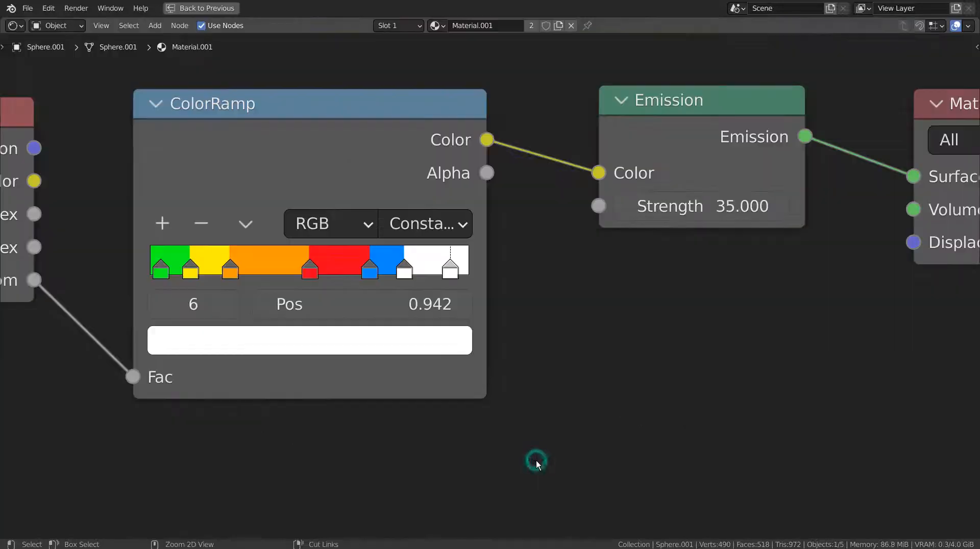
pyautogui.scroll(-2, 624, 448)
pyautogui.scroll(-3, 624, 448)
pyautogui.scroll(3, 623, 448)
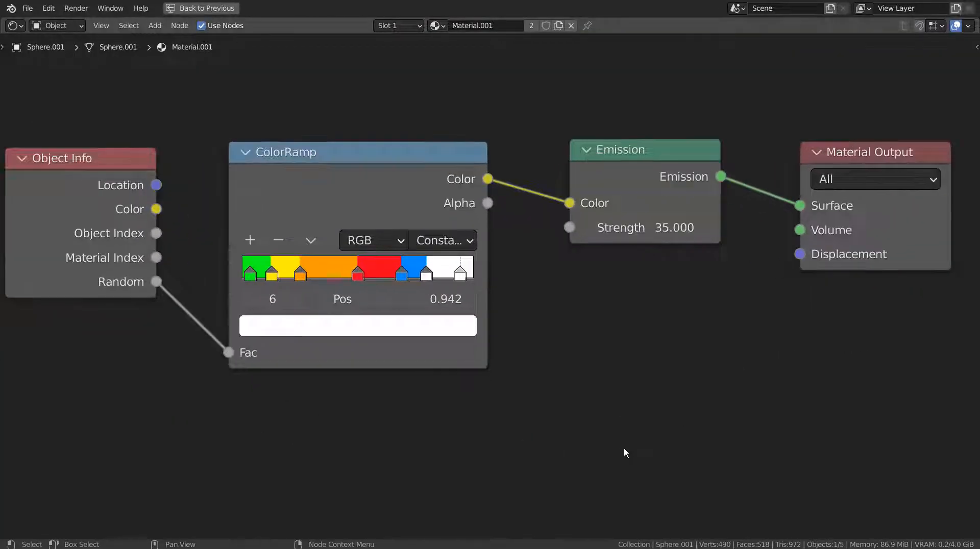
pyautogui.scroll(-1, 624, 448)
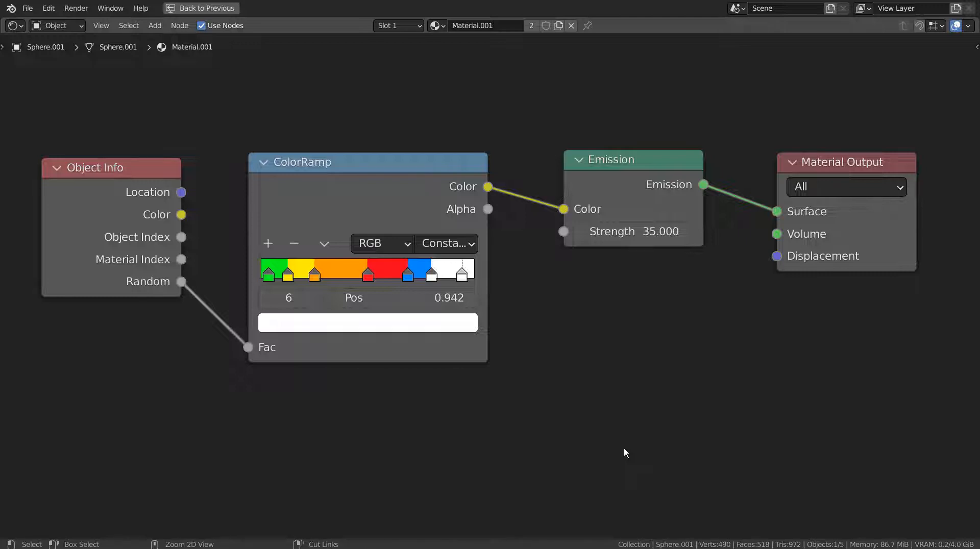
pyautogui.hotkey('ctrl', 'space')
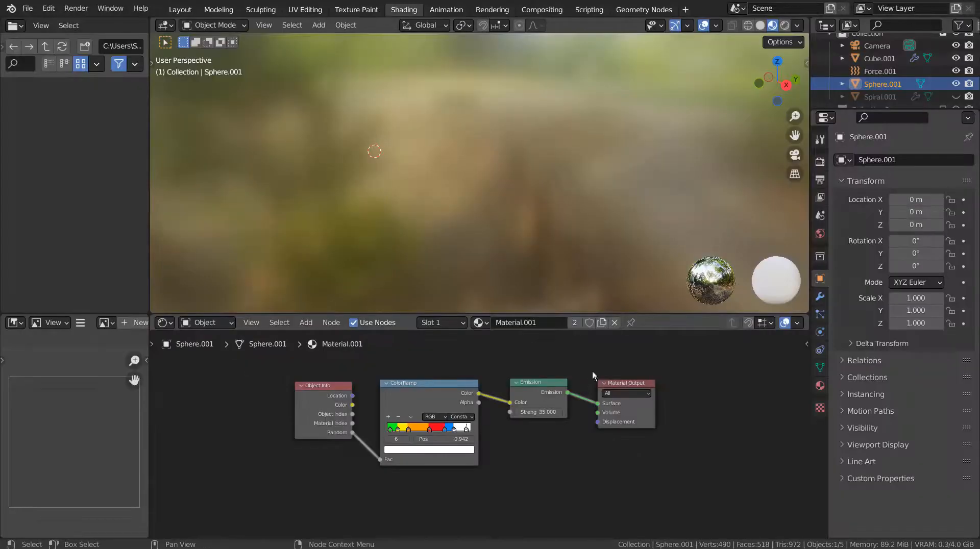
pyautogui.click(180, 10)
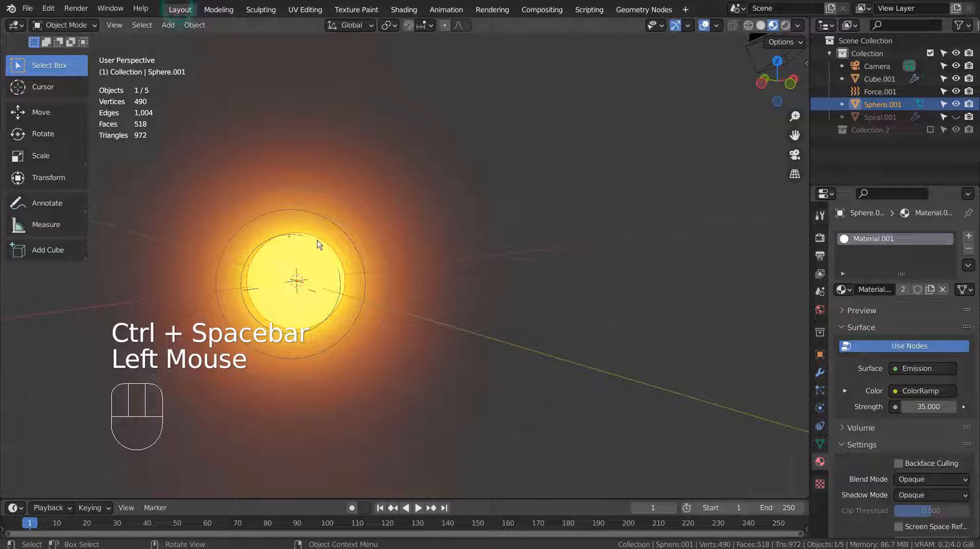
# Play the animation from the first frame, hide Sphere.001 and preview the glowing particles along the spiral from several angles
pyautogui.scroll(-4, 471, 391)
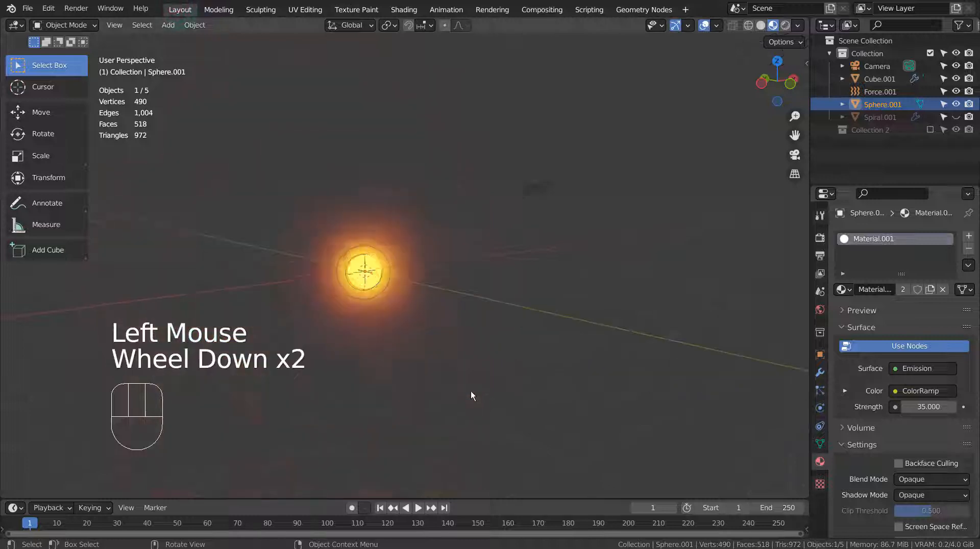
pyautogui.click(384, 513)
pyautogui.click(417, 507)
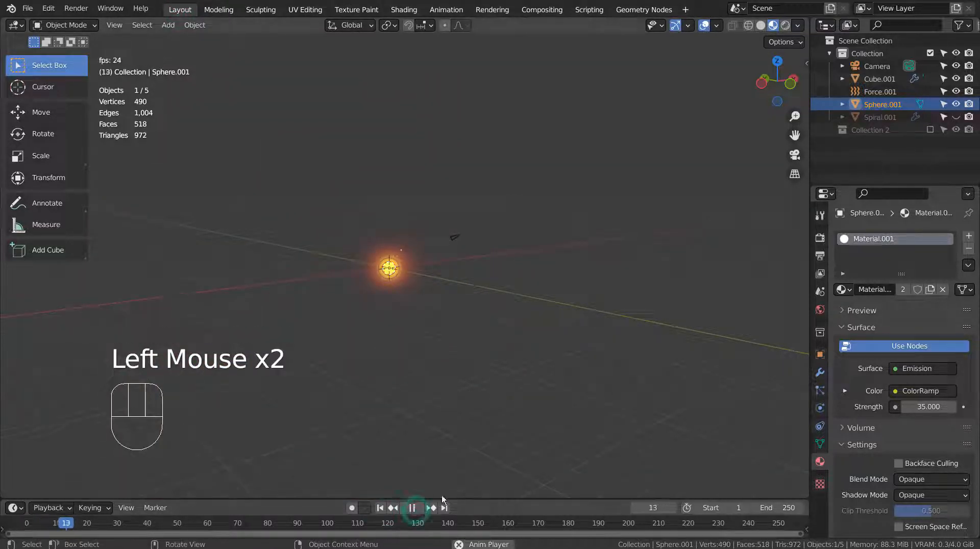
pyautogui.click(955, 103)
pyautogui.scroll(5, 614, 263)
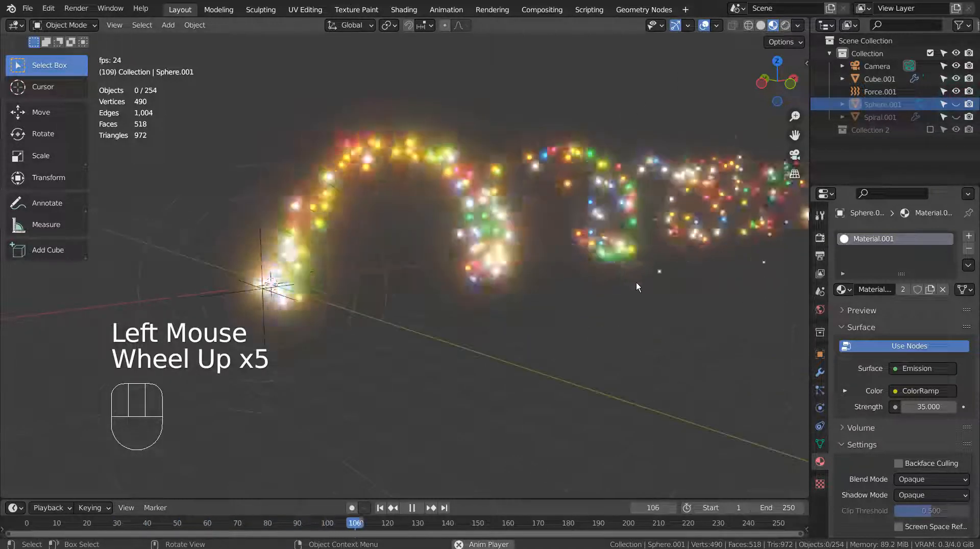
pyautogui.keyDown('shift'); pyautogui.moveTo(636, 283); pyautogui.dragTo(786, 353, button='middle'); pyautogui.keyUp('shift')
pyautogui.scroll(-7, 530, 340)
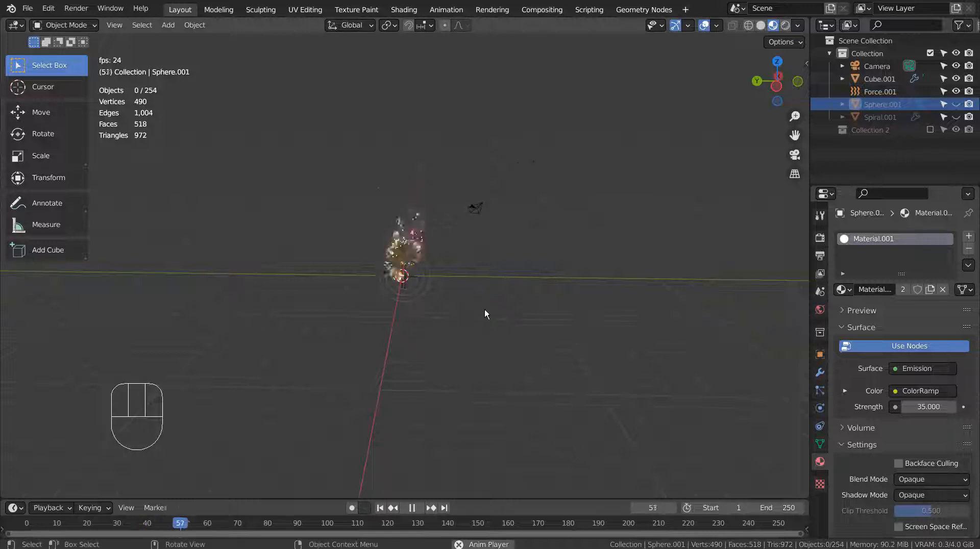
pyautogui.scroll(3, 484, 309)
pyautogui.keyDown('shift'); pyautogui.moveTo(485, 291); pyautogui.dragTo(604, 304, button='middle'); pyautogui.keyUp('shift')
pyautogui.scroll(2, 530, 341)
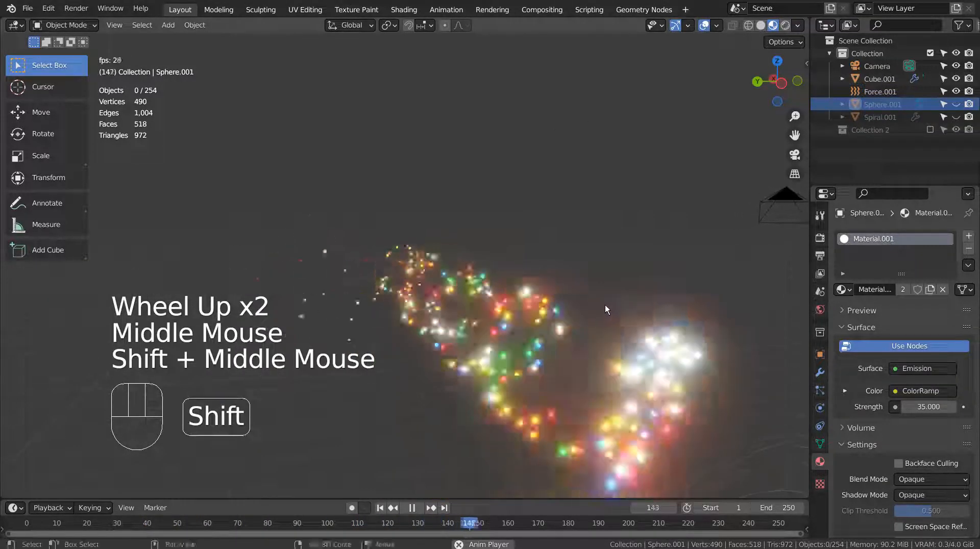